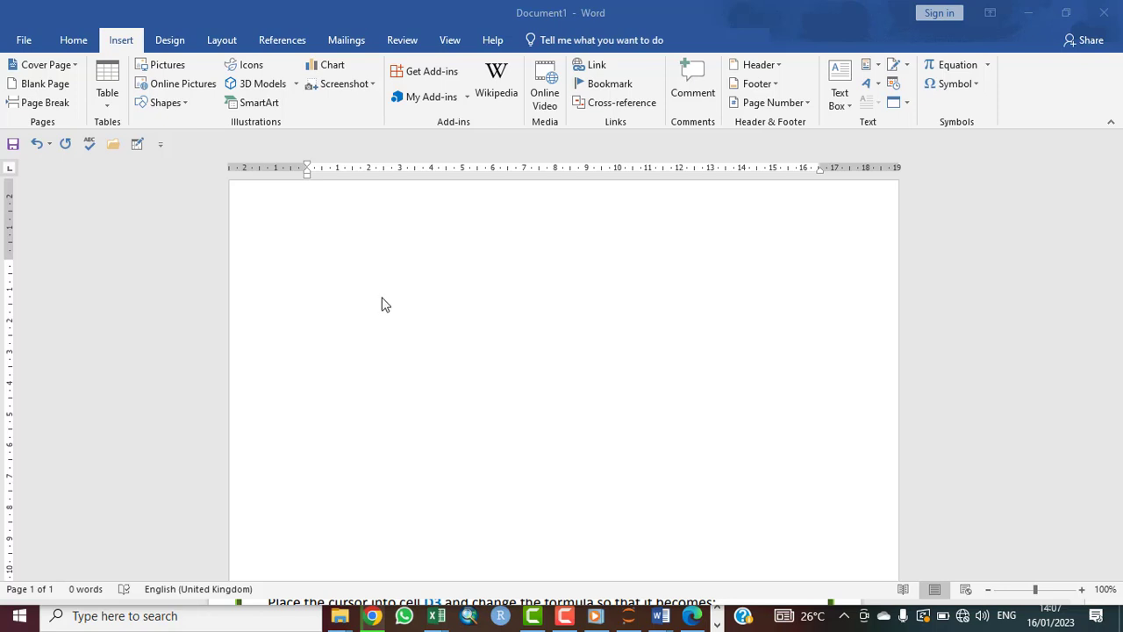
Step: Enter the text "Document production series" on the first line of the blank document
left_click(321, 235)
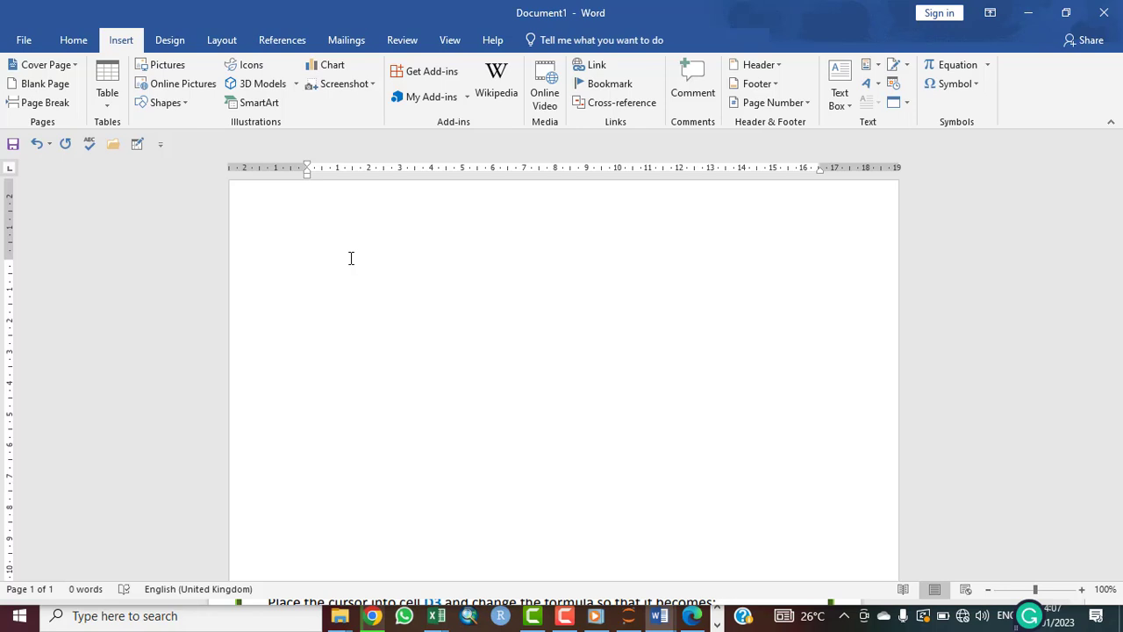
type("document")
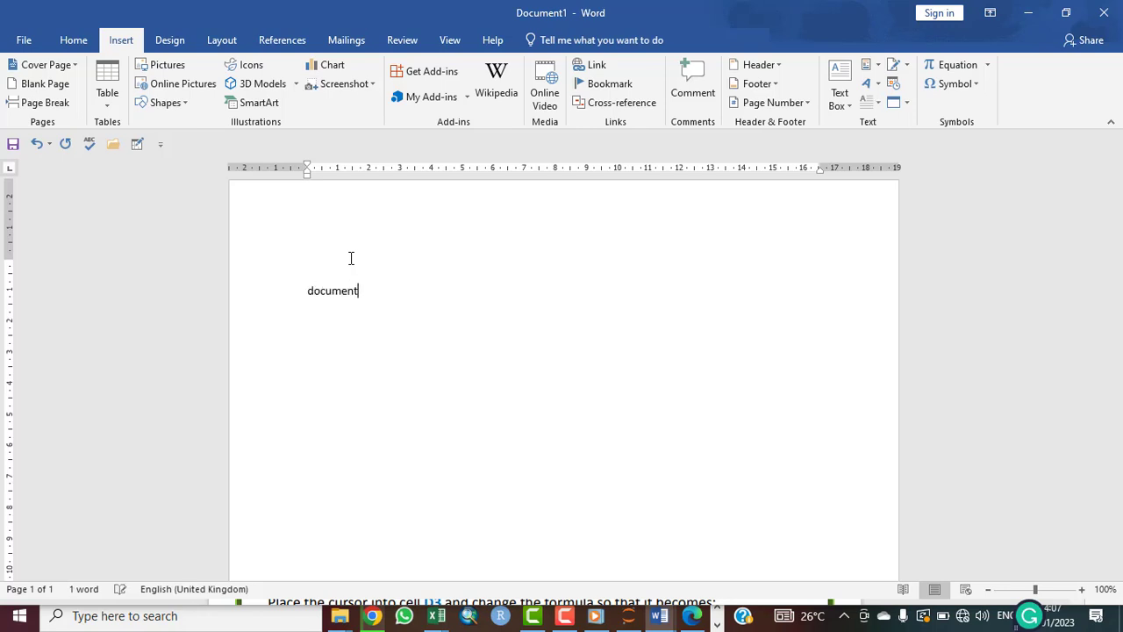
type(" production")
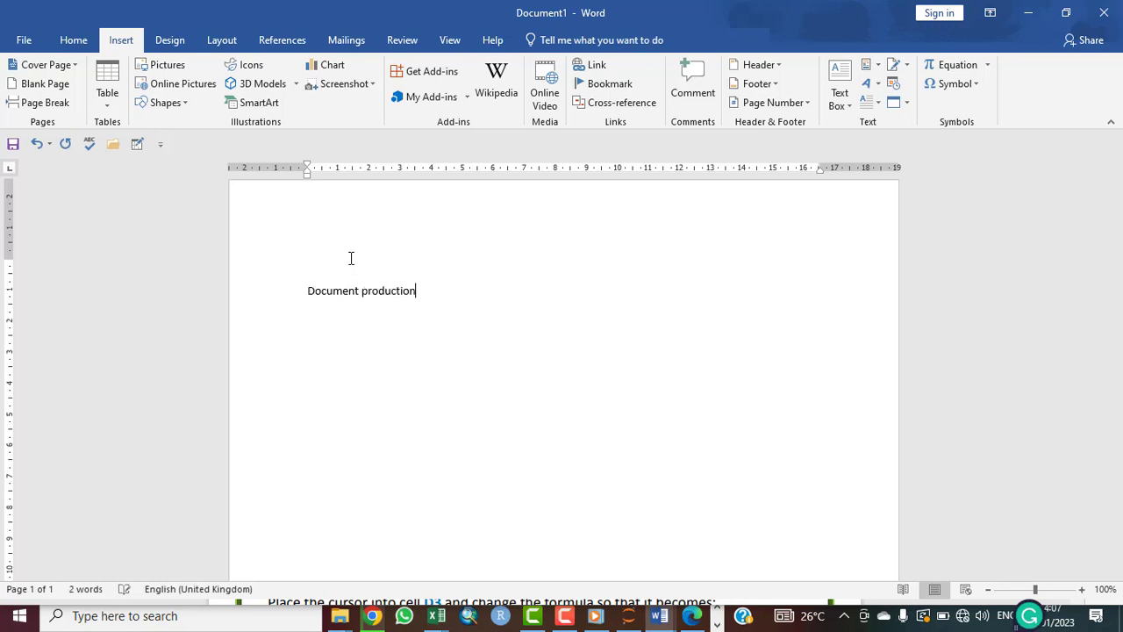
type(" series")
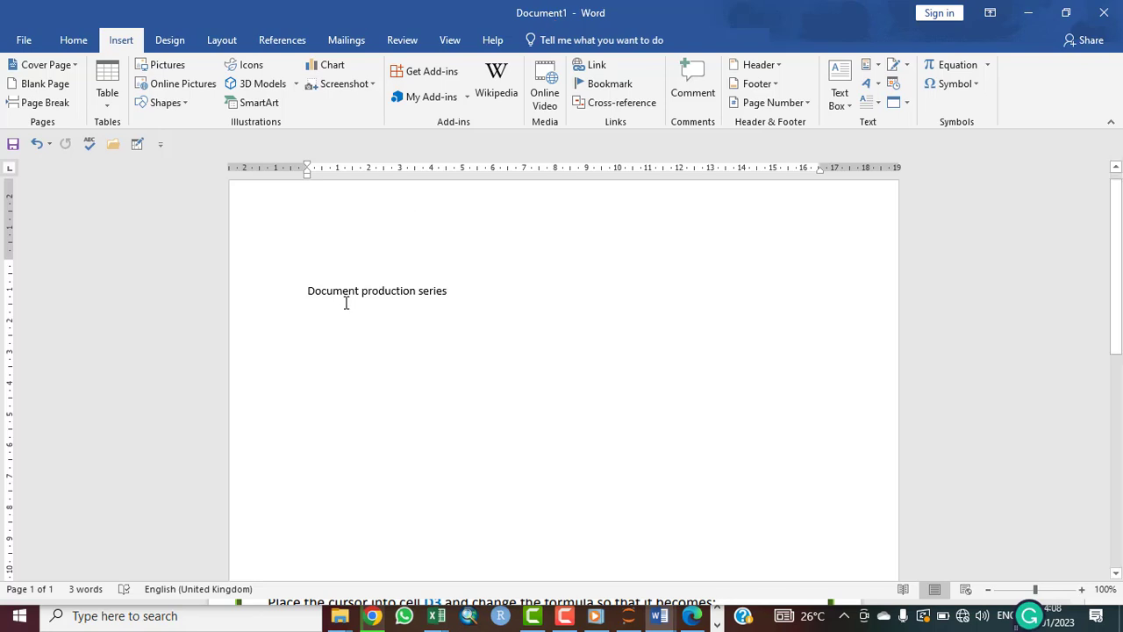
Step: Start saving the document to the Desktop with the file name beginners1
left_click(22, 43)
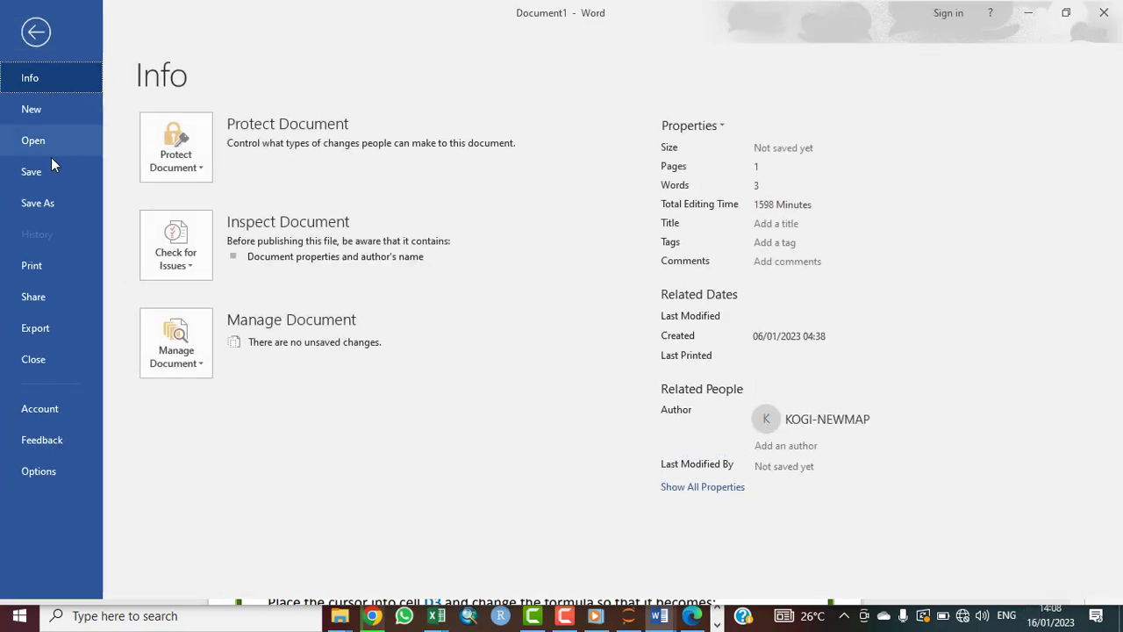
left_click(46, 204)
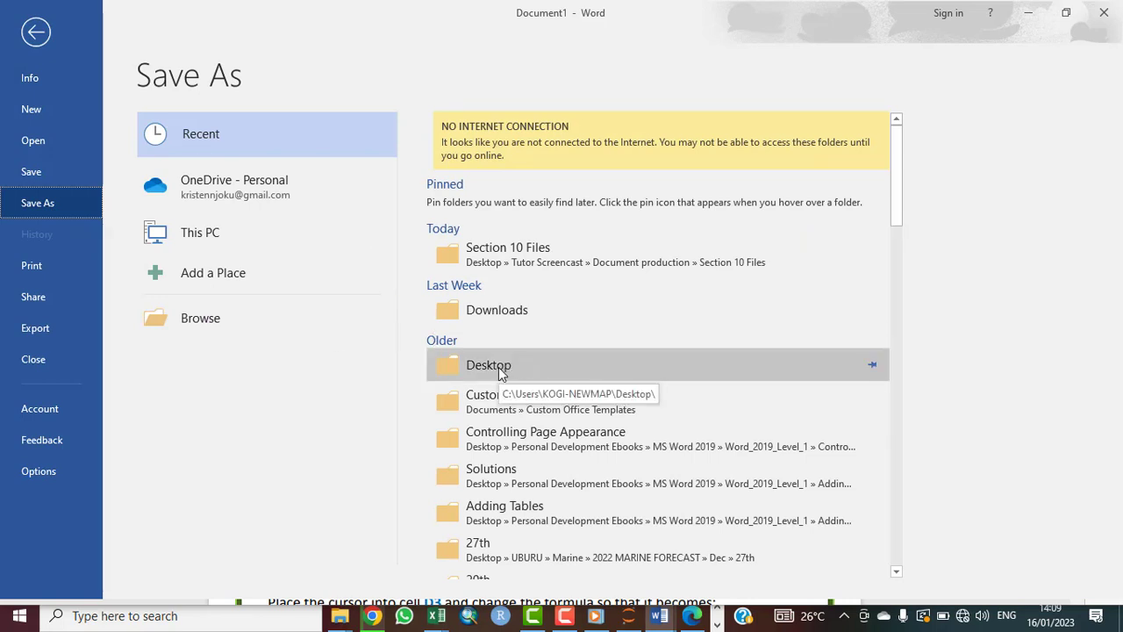
left_click(222, 319)
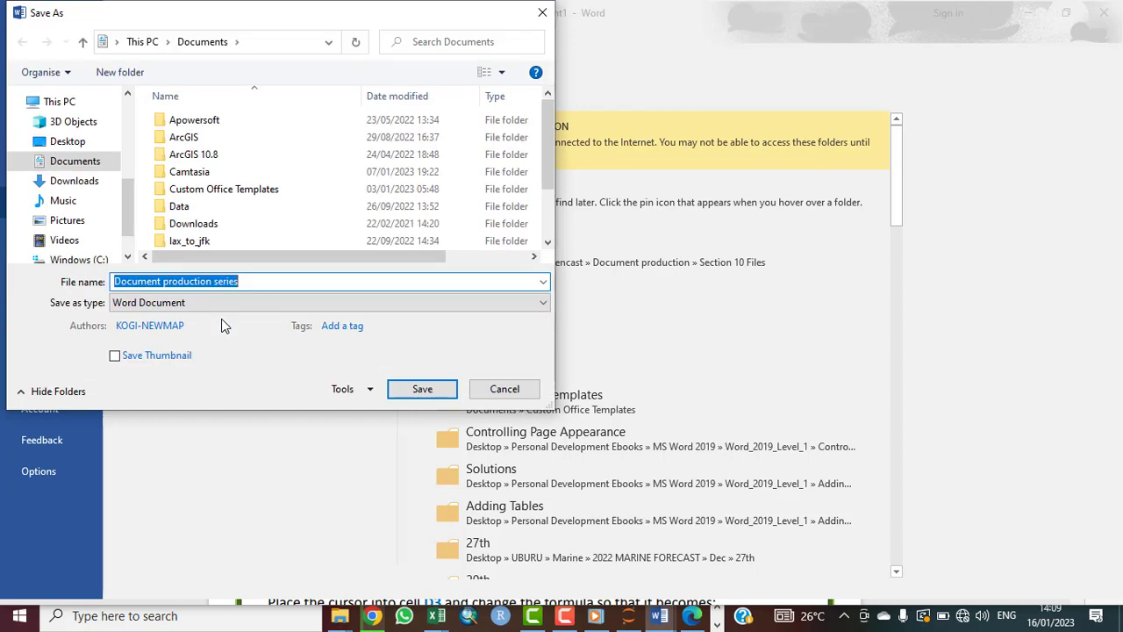
left_click(73, 144)
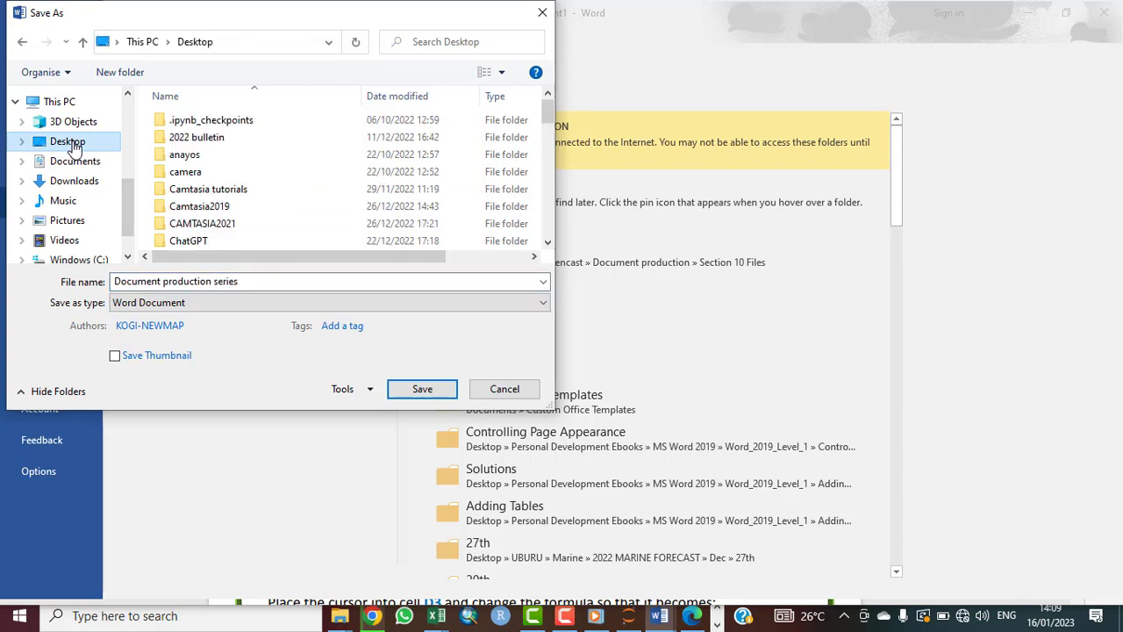
left_click(261, 280)
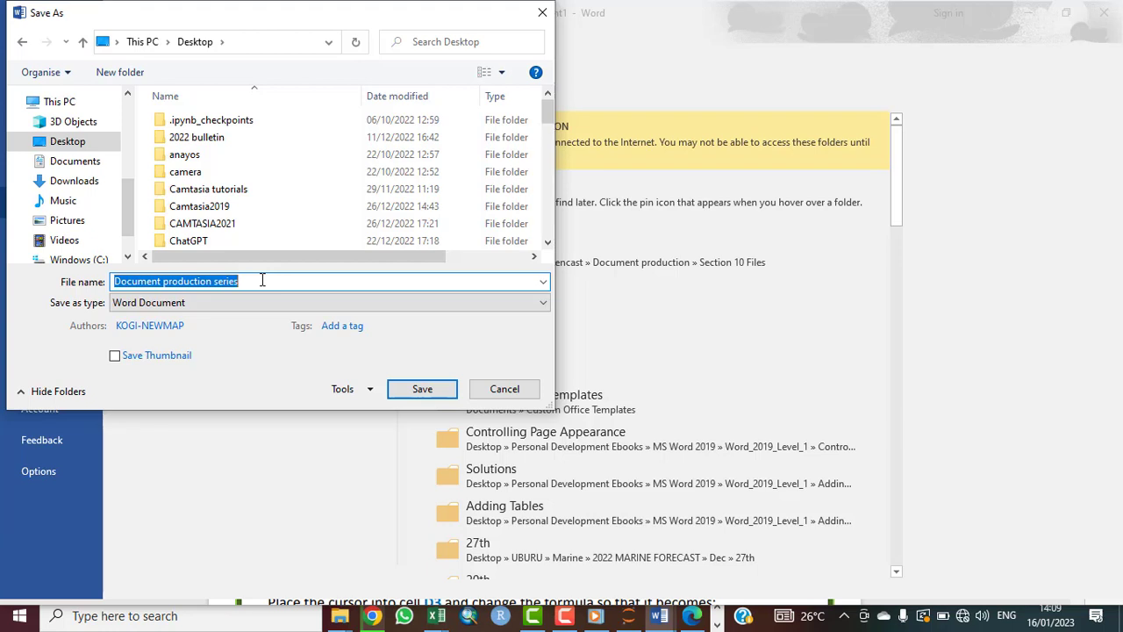
type("trial")
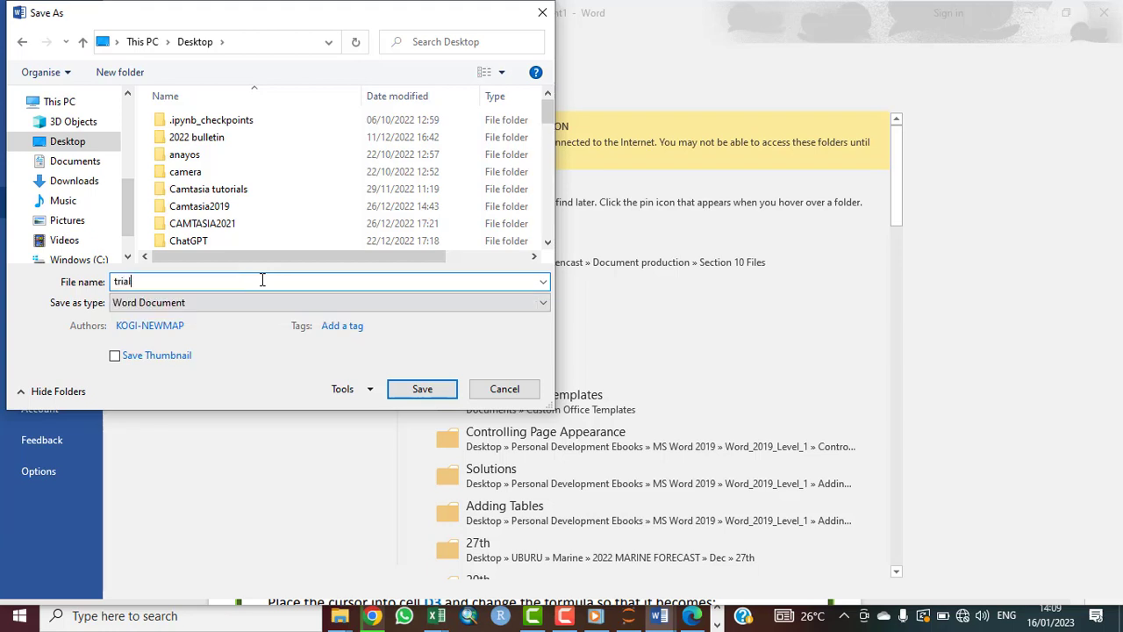
key("BackSpace")
key("BackSpace")
key("BackSpace")
key("BackSpace")
type("beginners1")
Step: Save the file in Word 97-2003 Document format in the Desktop's anayos folder, accepting the compatibility notice
left_click(544, 305)
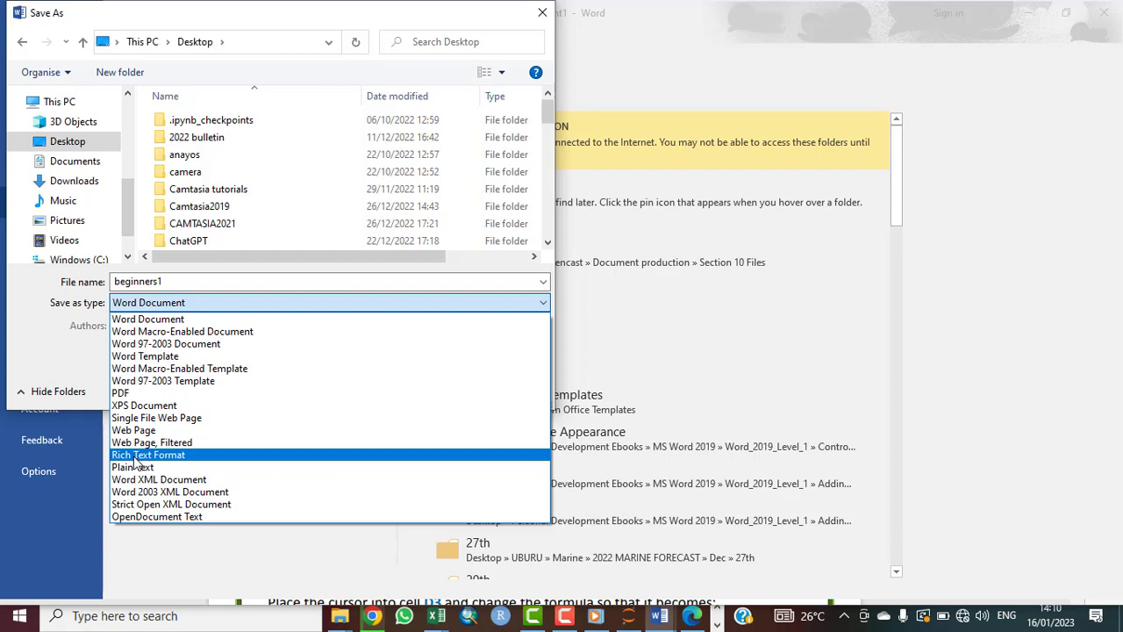
left_click(159, 344)
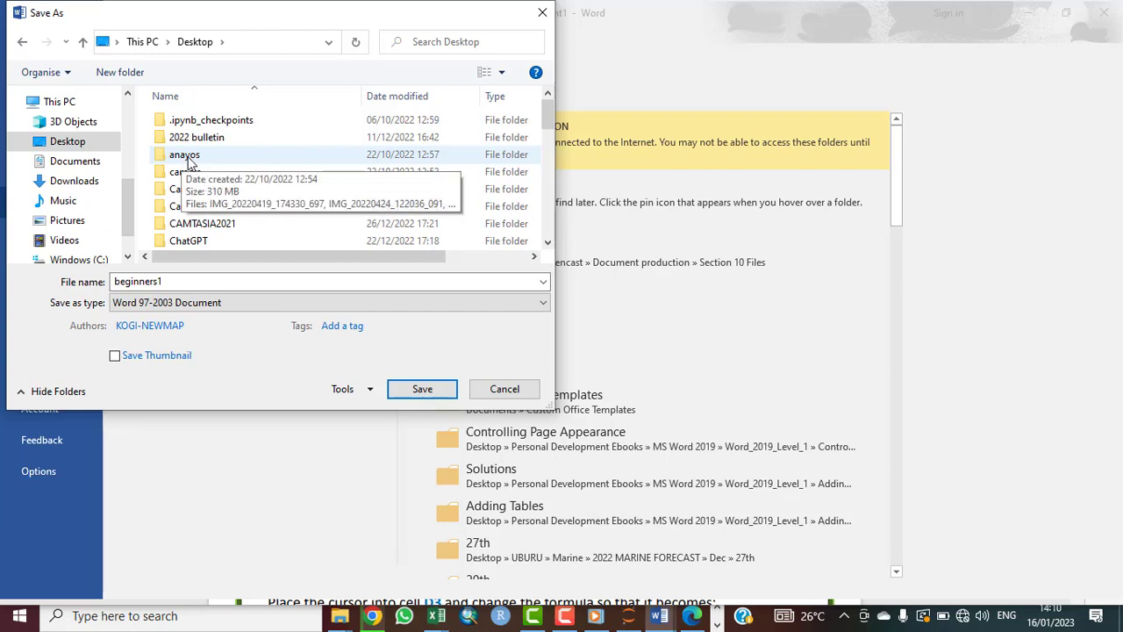
double_click(187, 158)
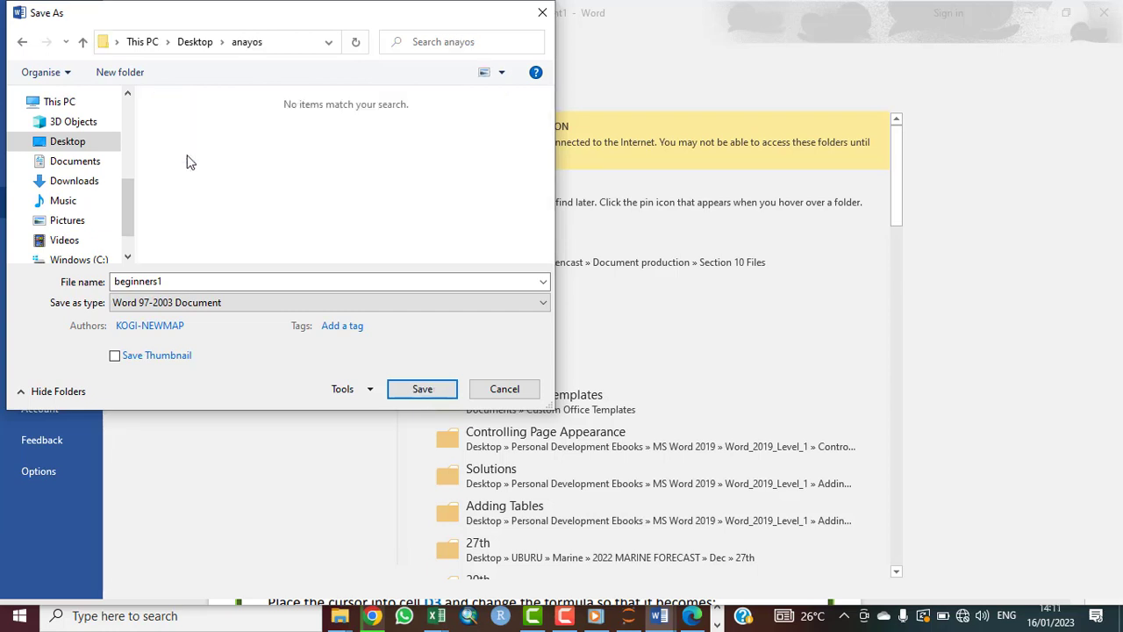
left_click(411, 395)
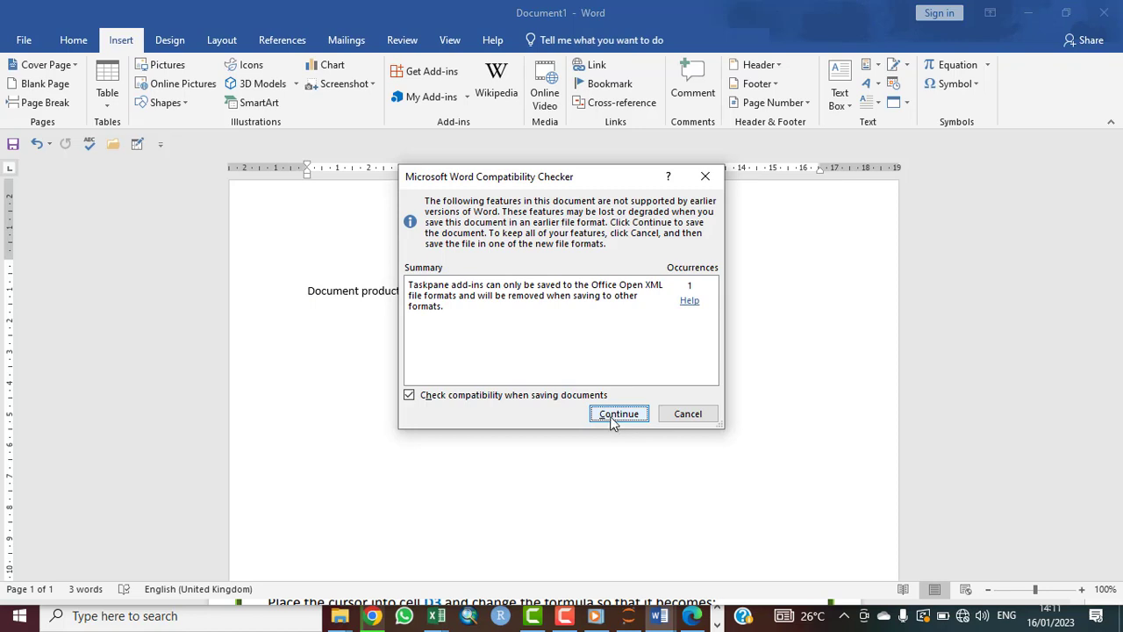
left_click(617, 415)
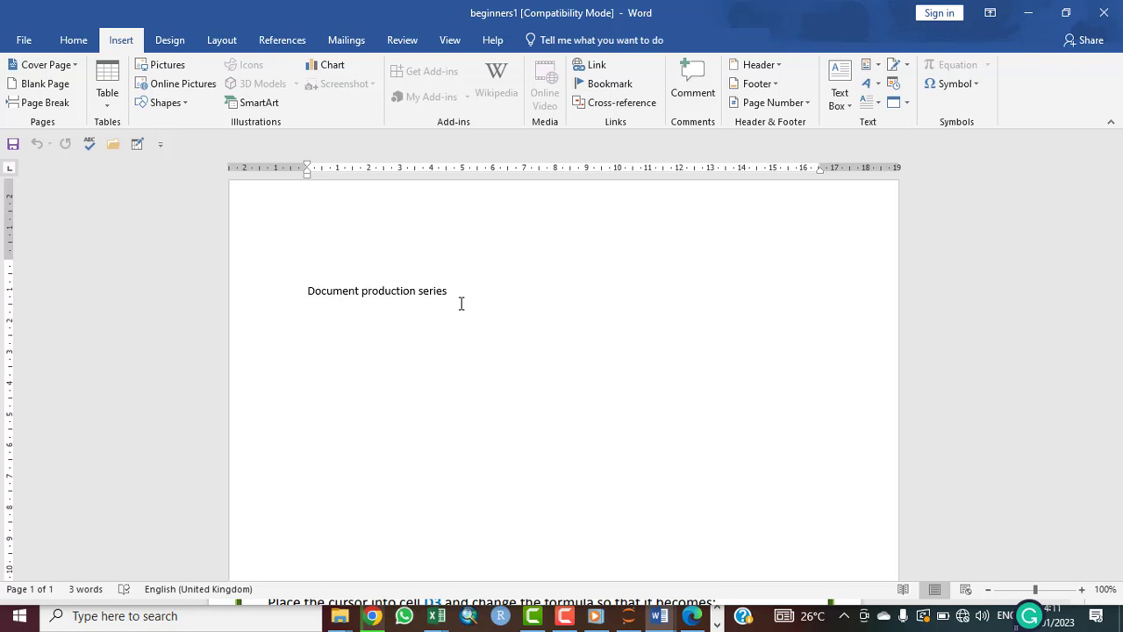
Step: Paste the article about snow in South East England and delete the whole heading line above its first paragraph
type("Snow hits South East England  On Monday February 2nd 2009 the South East of England was hit by snow. I know this is not unusual in many parts of the world, but it was interesting to watch the whole region grind to a virtual standstill. At the time of writing this article the major London airports of Heathrow, Gatwick and London City were all closed. Stansted airport had been closed but has just had one runway re-opened. <Place table here>  This table shows the number of schools reported closed. It is interesting to note that although the snow was no heavier in the South East of England, one of the eastern Counties reported more than 250 of its schools are closed.  This gave the children lots time to play in the snow, snowballing, making snowmen and snow angels. The snow gave an added dimension, producing some very picturesque scenes, many captured on camera. Travel chaos has ensued, the M25 is closed in many places and many schools throughout the country have been closed.")
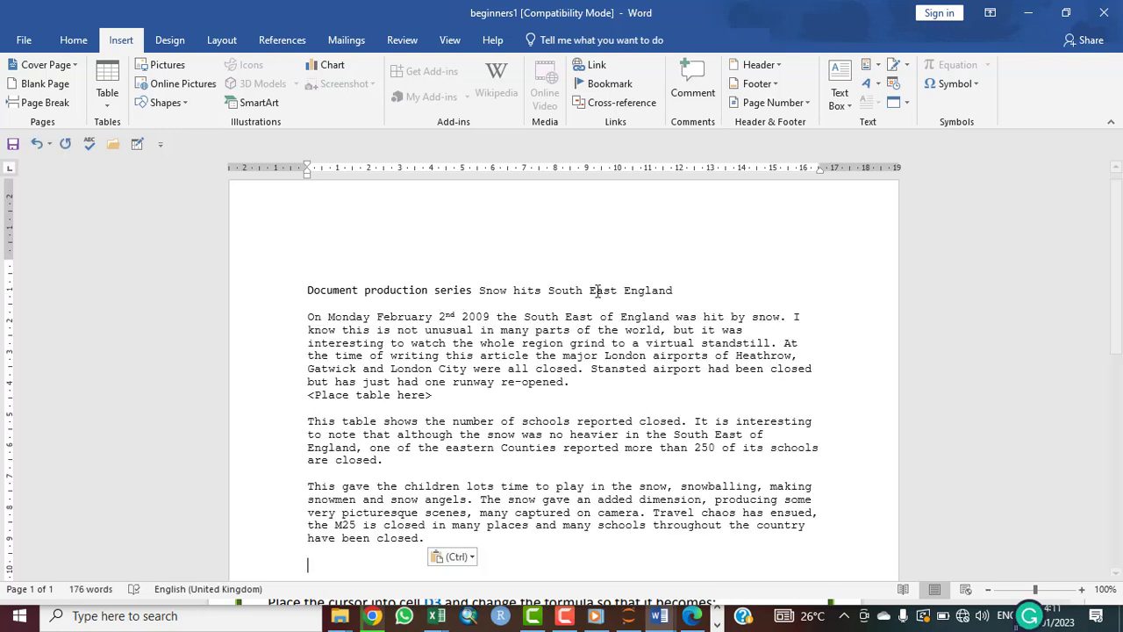
left_click(689, 289)
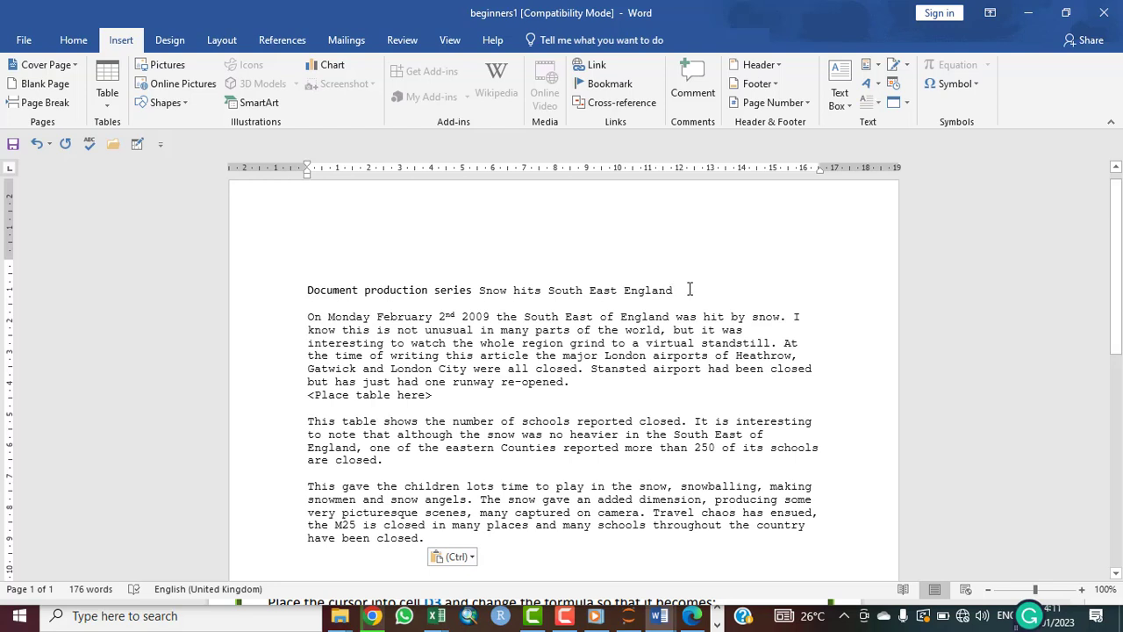
key("BackSpace")
key("BackSpace")
key("BackSpace")
key("BackSpace")
key("BackSpace")
key("BackSpace")
key("BackSpace")
key("BackSpace")
key("BackSpace")
key("BackSpace")
key("BackSpace")
key("BackSpace")
key("BackSpace")
key("BackSpace")
key("BackSpace")
key("BackSpace")
key("BackSpace")
key("BackSpace")
key("BackSpace")
key("BackSpace")
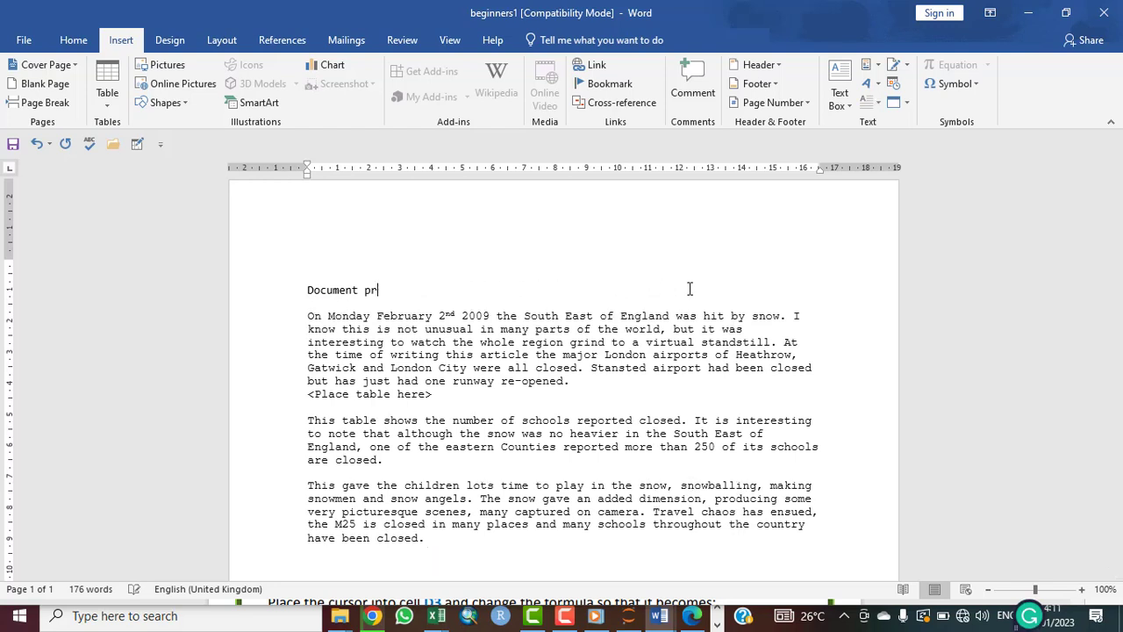
key("BackSpace")
key("BackSpace")
key("BackSpace")
key("BackSpace")
key("BackSpace")
key("BackSpace")
key("BackSpace")
key("BackSpace")
key("BackSpace")
key("BackSpace")
key("BackSpace")
key("BackSpace")
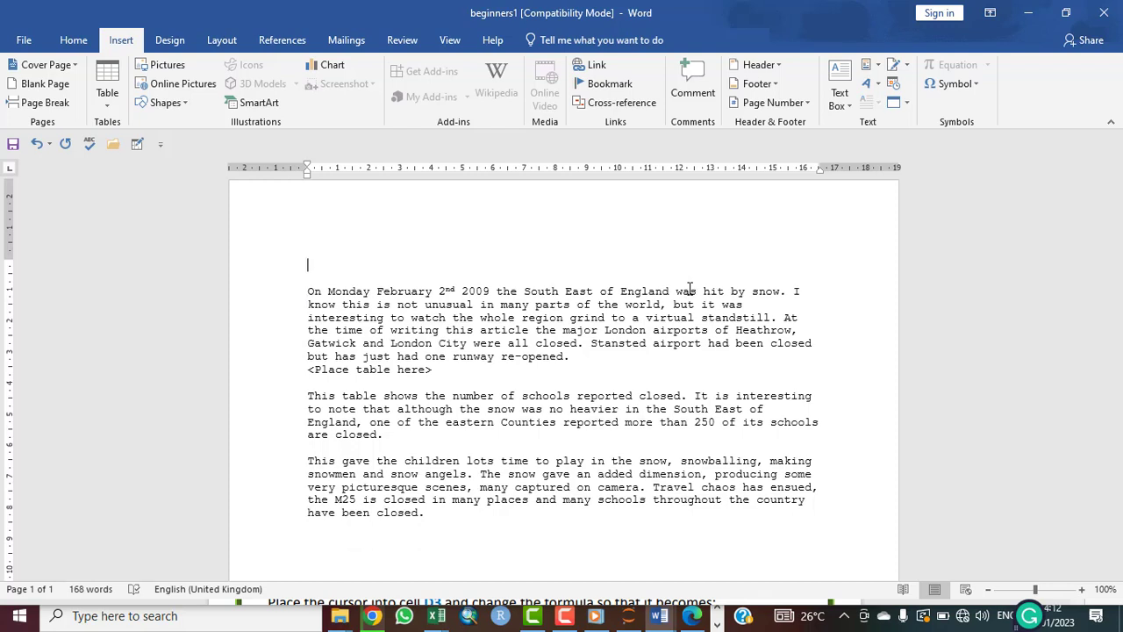
key("Return")
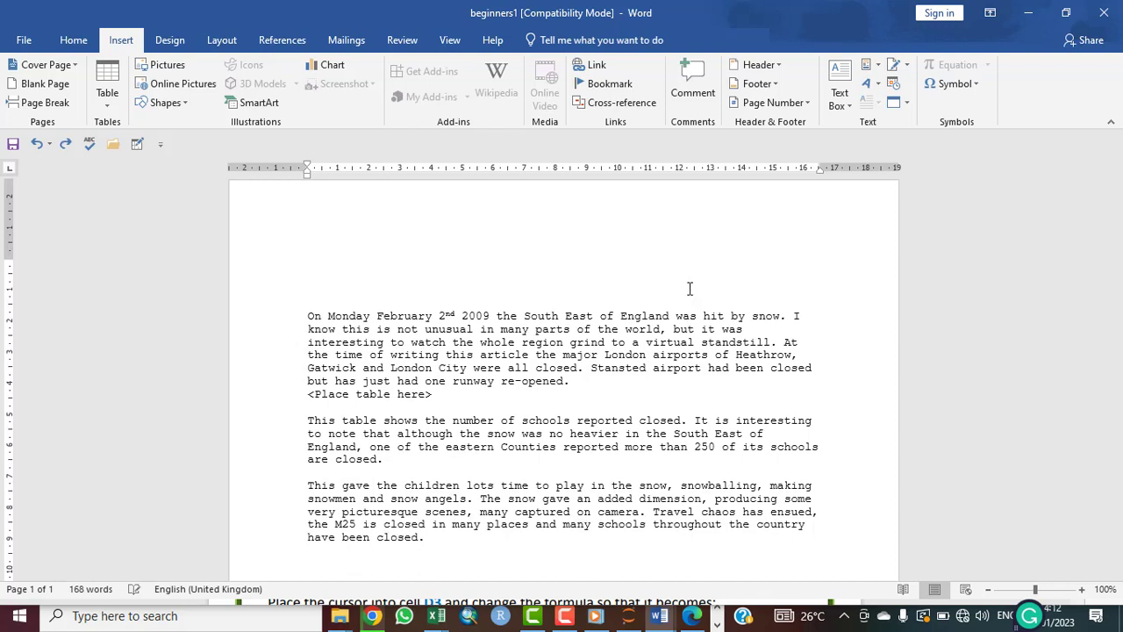
type("D")
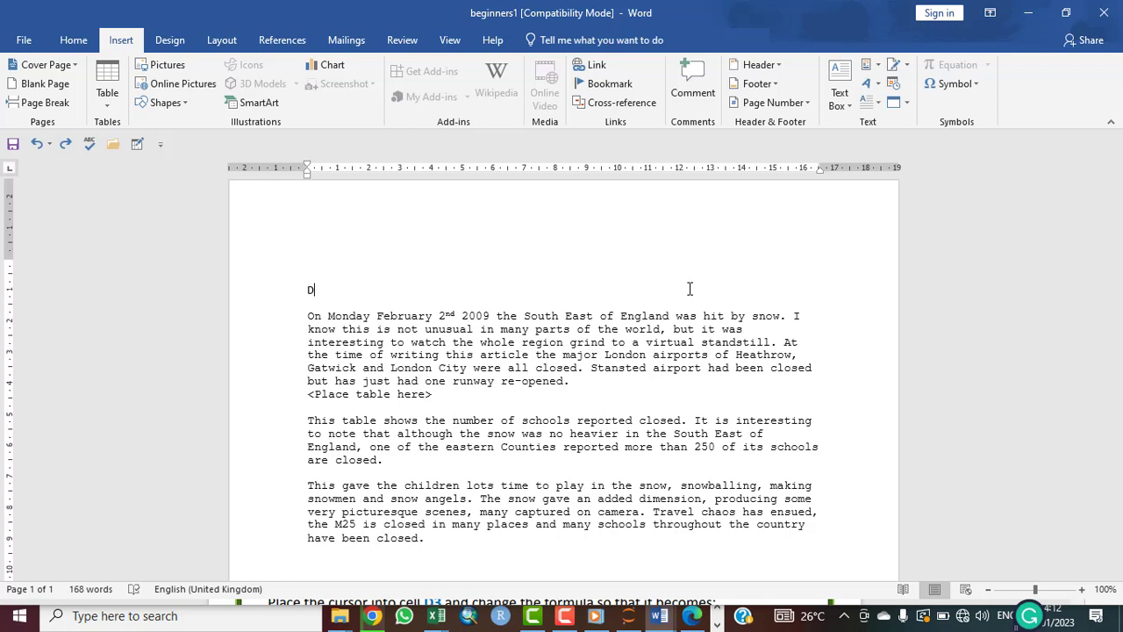
type("ocument products")
key("BackSpace")
key("BackSpace")
key("BackSpace")
key("BackSpace")
key("BackSpace")
key("BackSpace")
key("BackSpace")
key("BackSpace")
key("BackSpace")
key("BackSpace")
key("BackSpace")
key("BackSpace")
key("BackSpace")
key("BackSpace")
key("BackSpace")
key("BackSpace")
key("BackSpace")
key("BackSpace")
key("BackSpace")
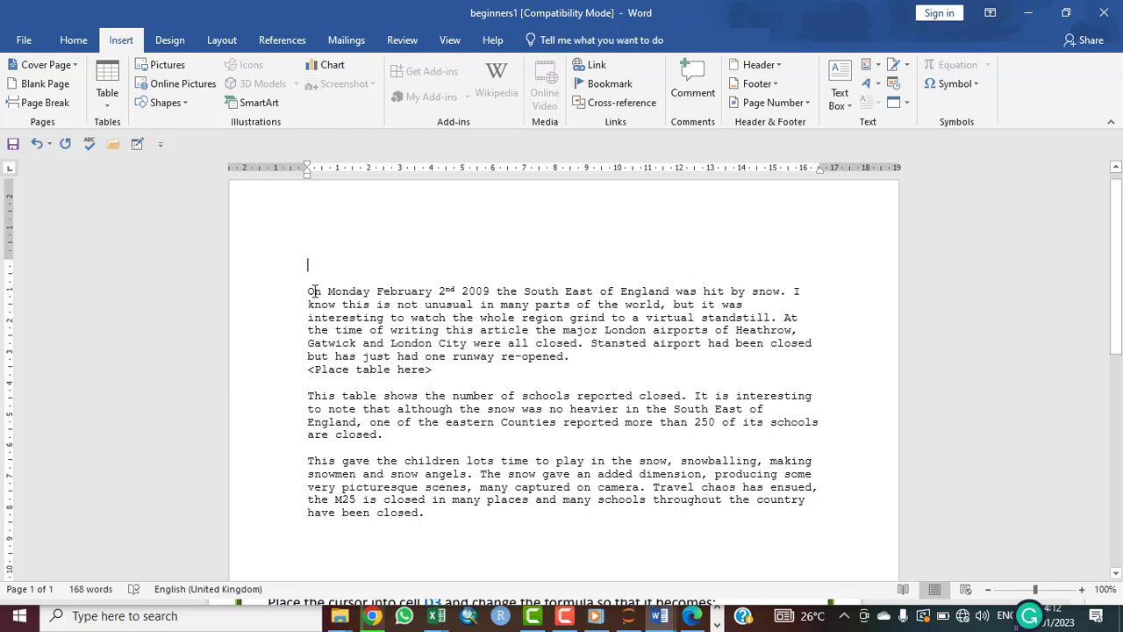
Step: Try bold on the article's first paragraph, from "On Monday" to "re-opened", and undo it
left_click_drag(308, 291, 569, 358)
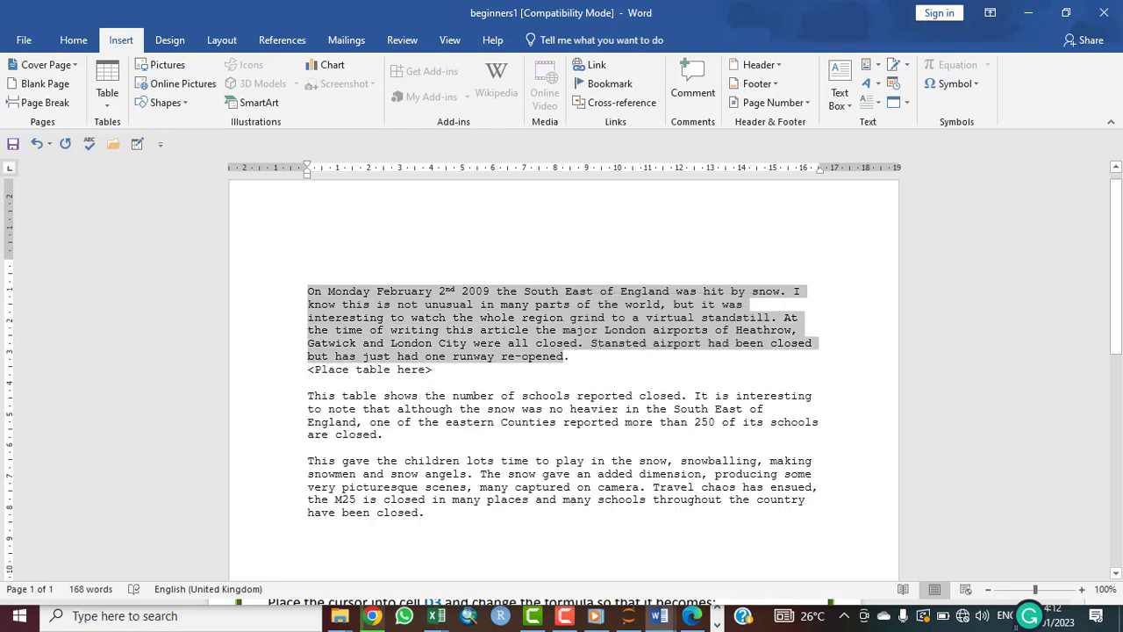
left_click(74, 40)
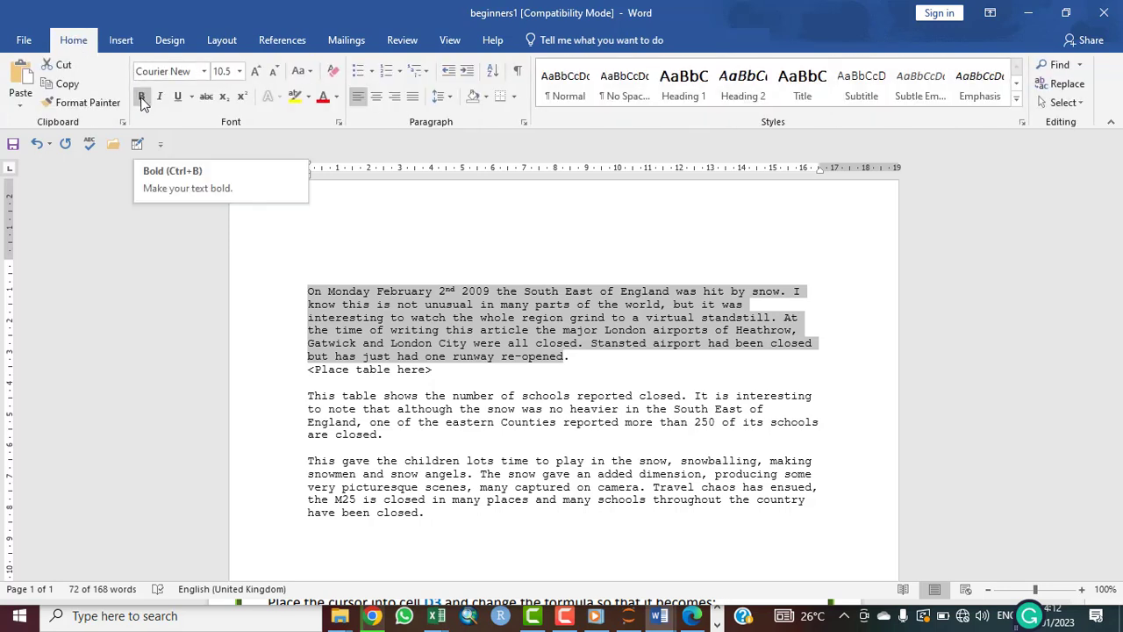
left_click(141, 97)
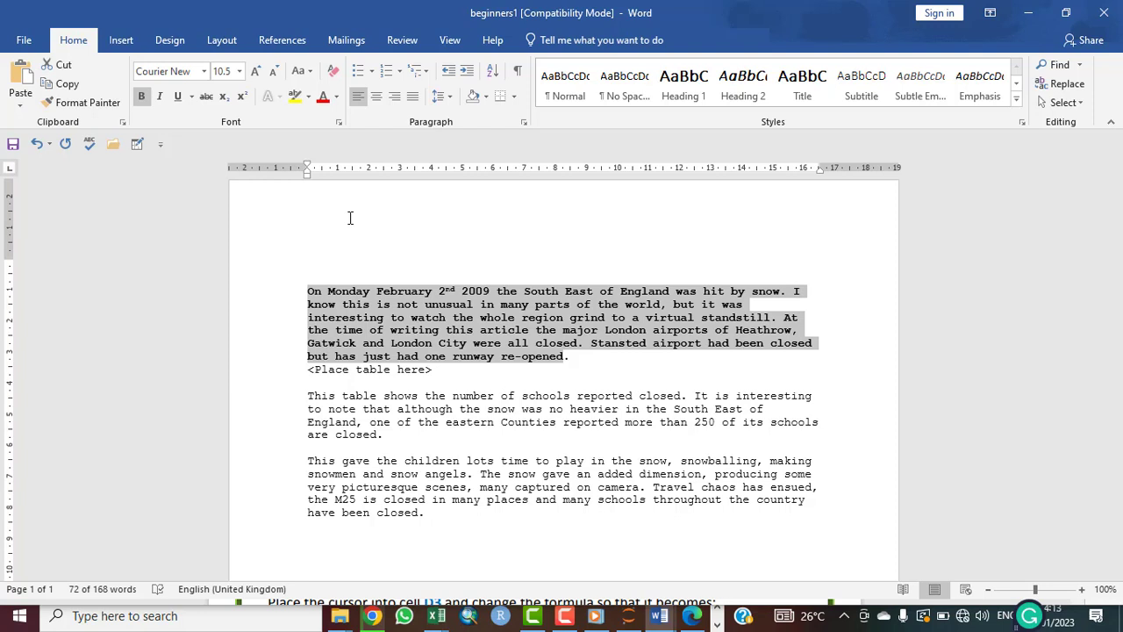
key("ctrl+z")
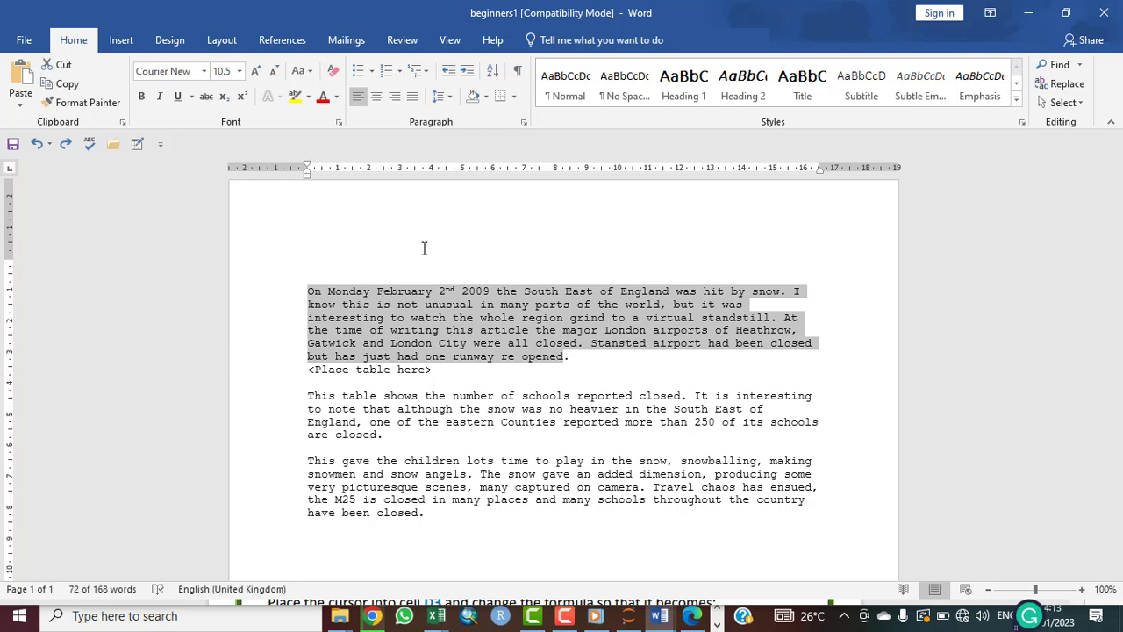
Step: Try italic and underline one after the other on the selected first paragraph, reverting each
left_click(159, 98)
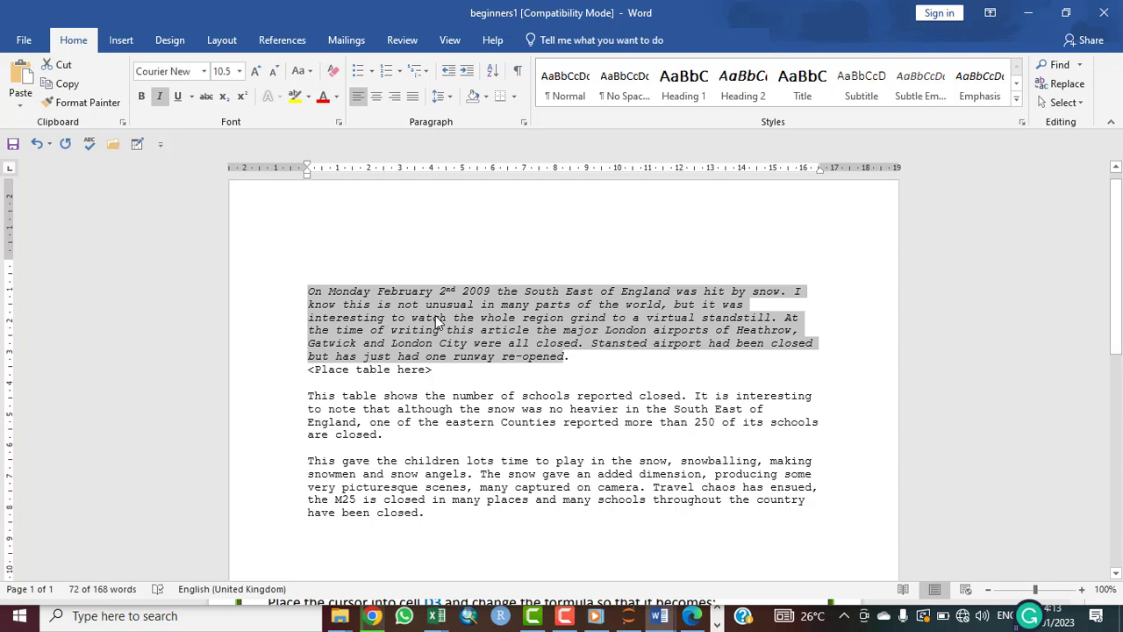
key("ctrl+z")
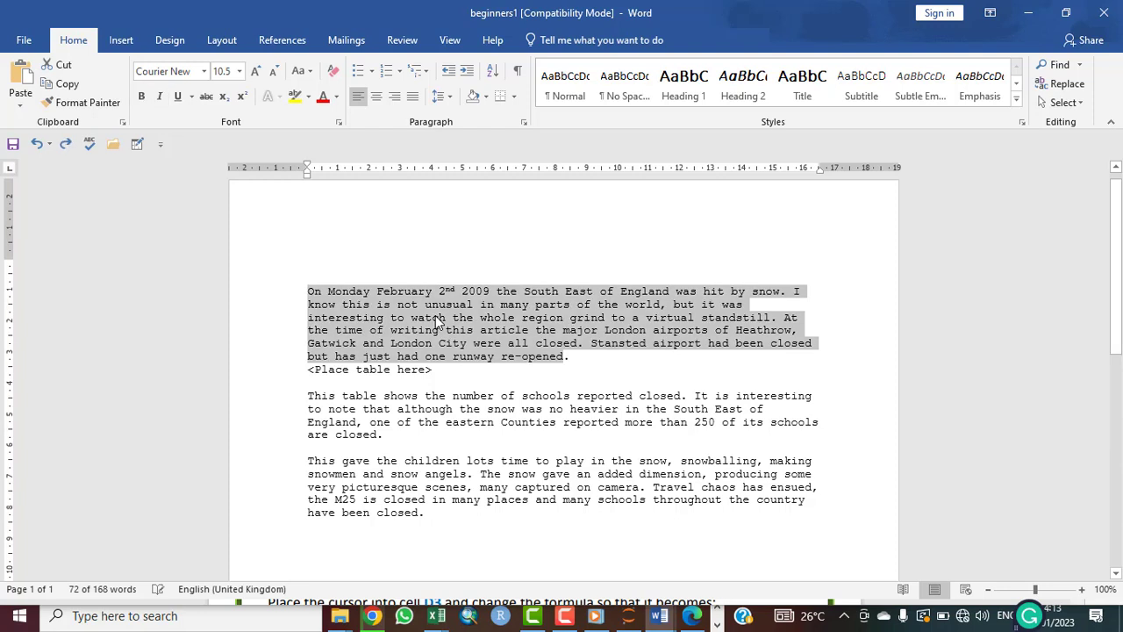
left_click(178, 96)
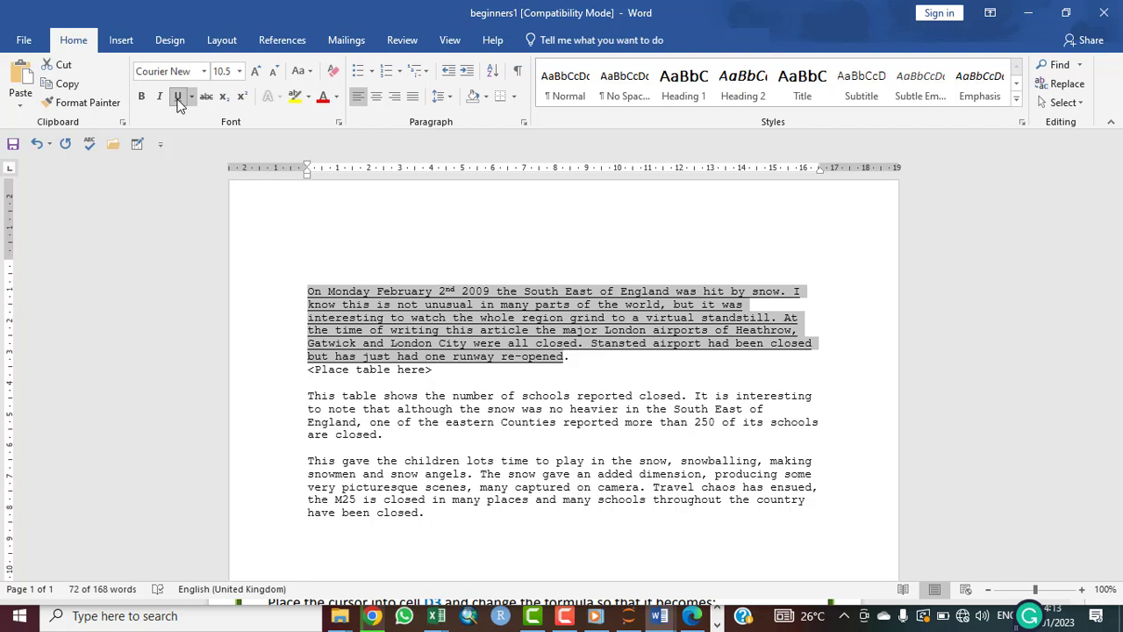
left_click(178, 99)
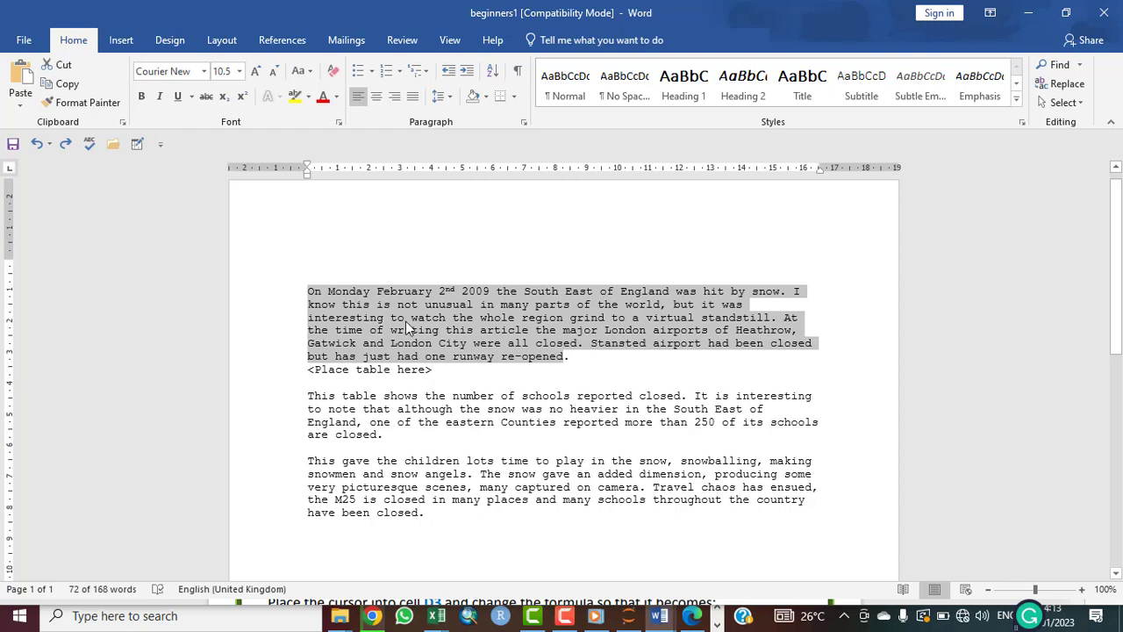
Step: Toggle italic and underline once more on the opening paragraph, reverting both, and undo the preceding blank-line deletion
key("ctrl+i")
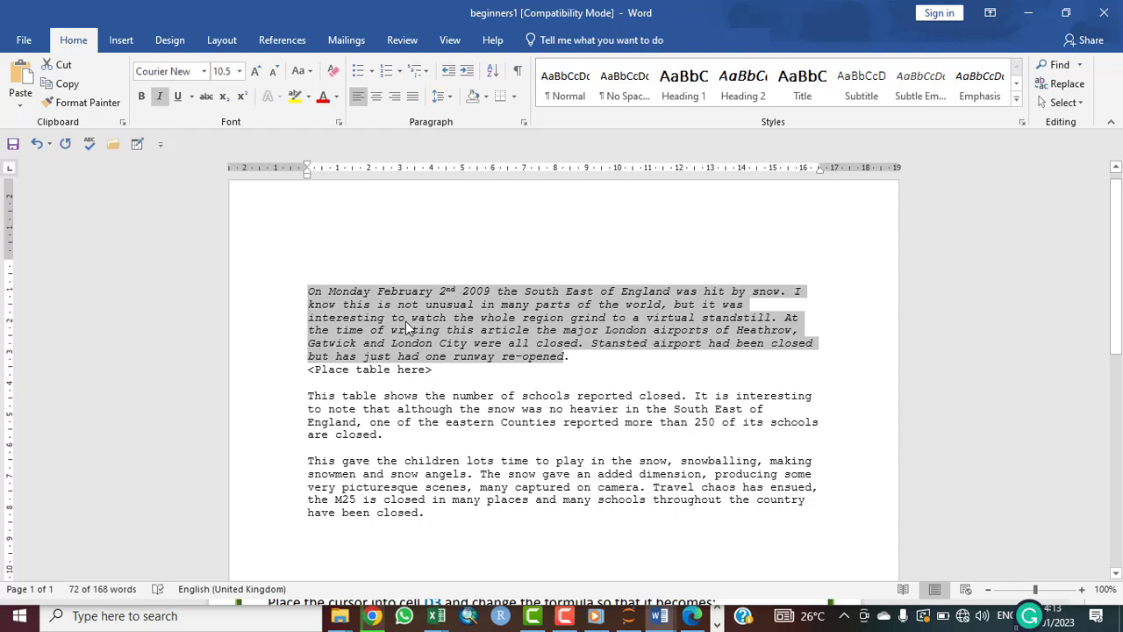
key("ctrl+i")
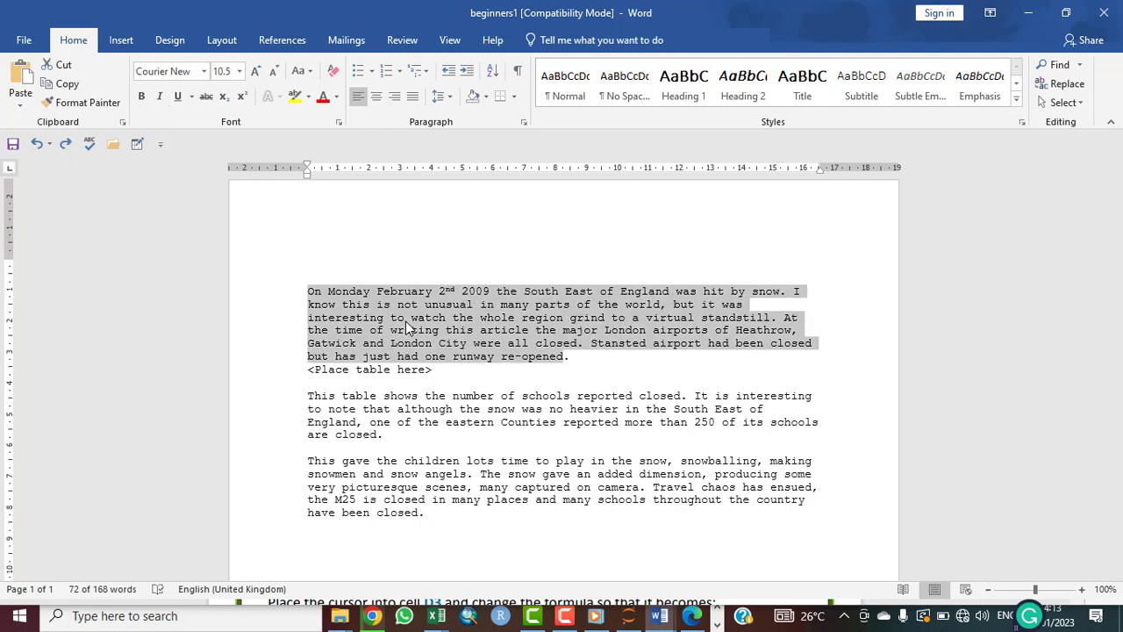
key("ctrl+u")
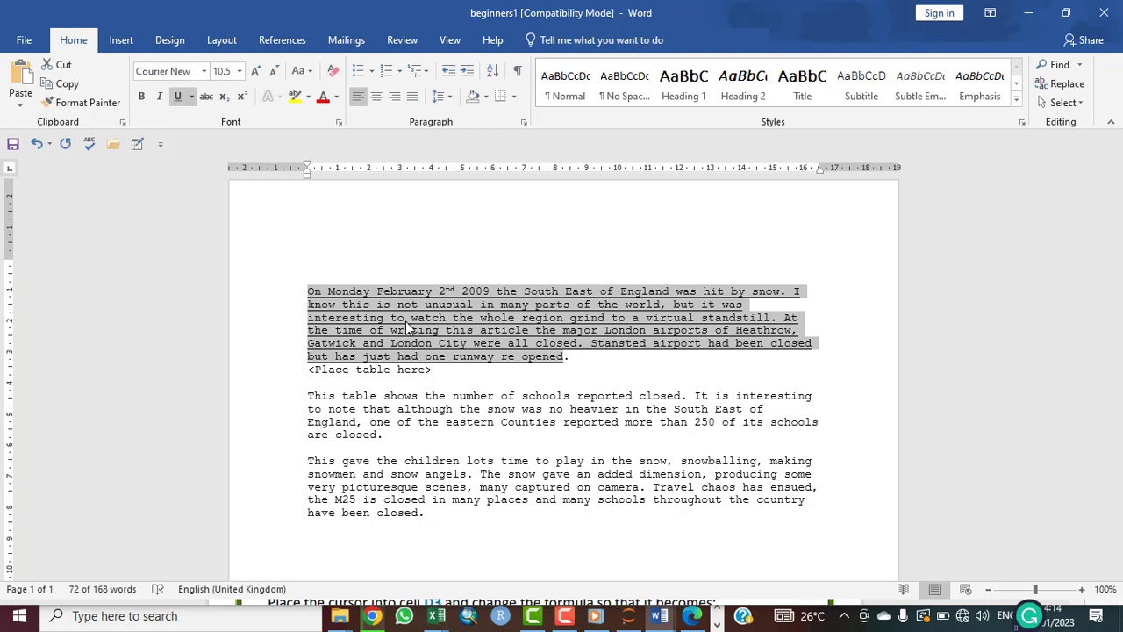
key("ctrl+z")
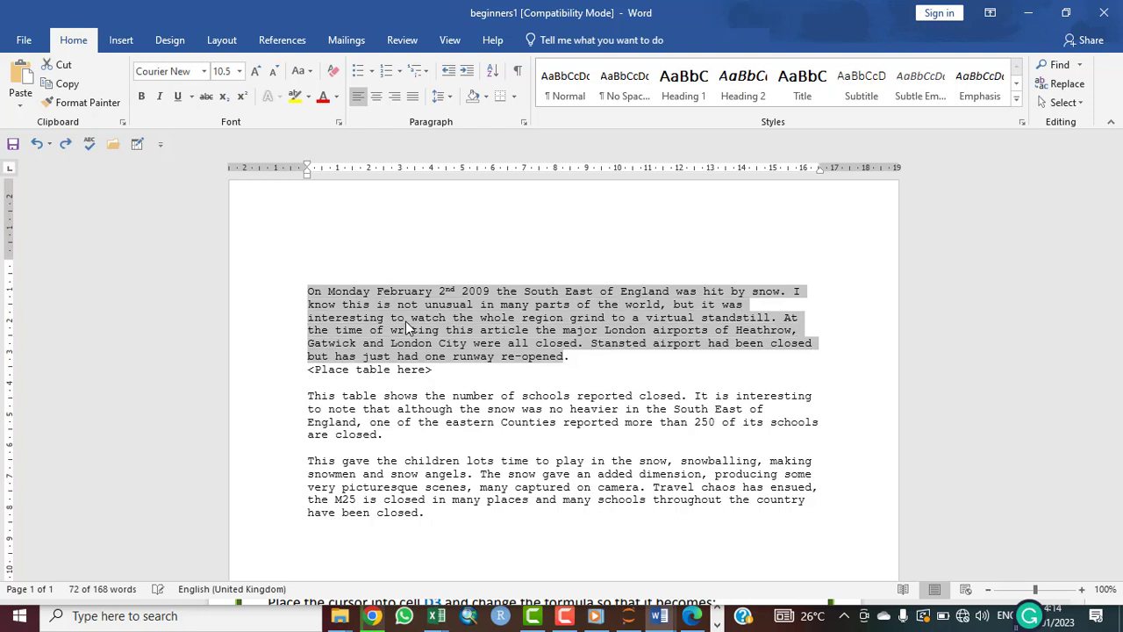
key("ctrl+z")
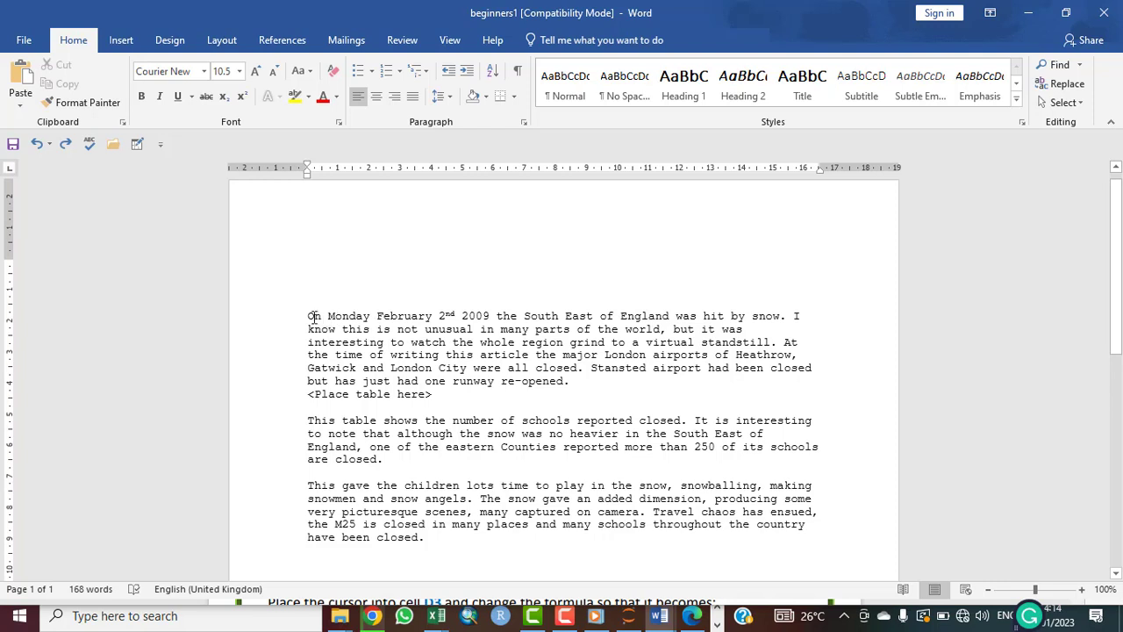
Step: Set the whole article text, from "On Monday" to the end, in Times New Roman at size 14
left_click_drag(306, 315, 544, 547)
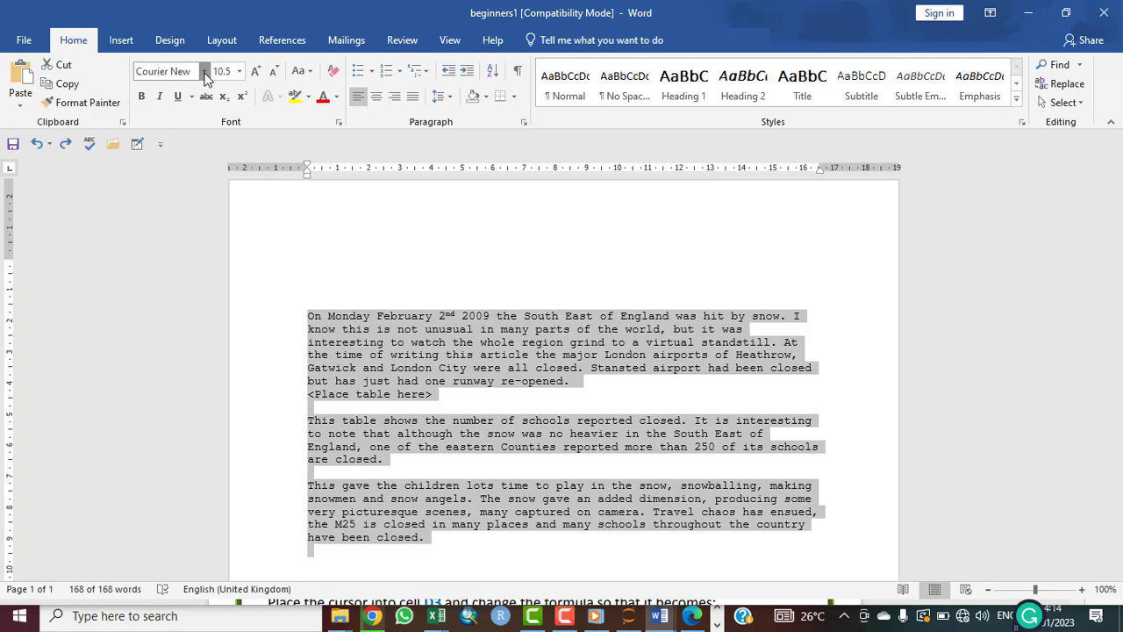
left_click(205, 71)
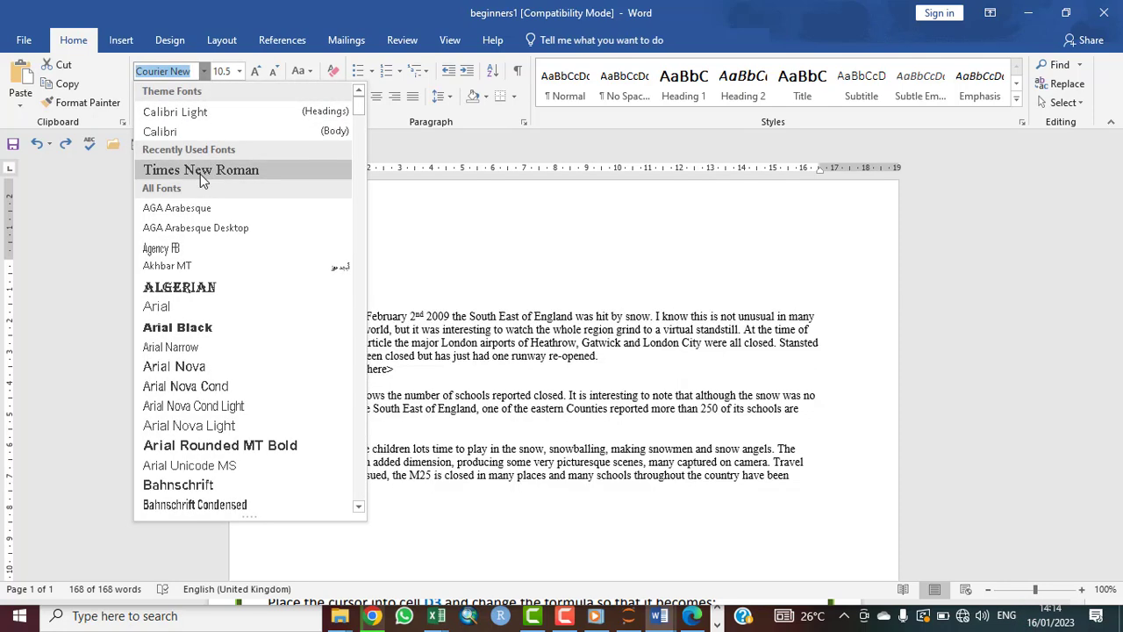
left_click(200, 170)
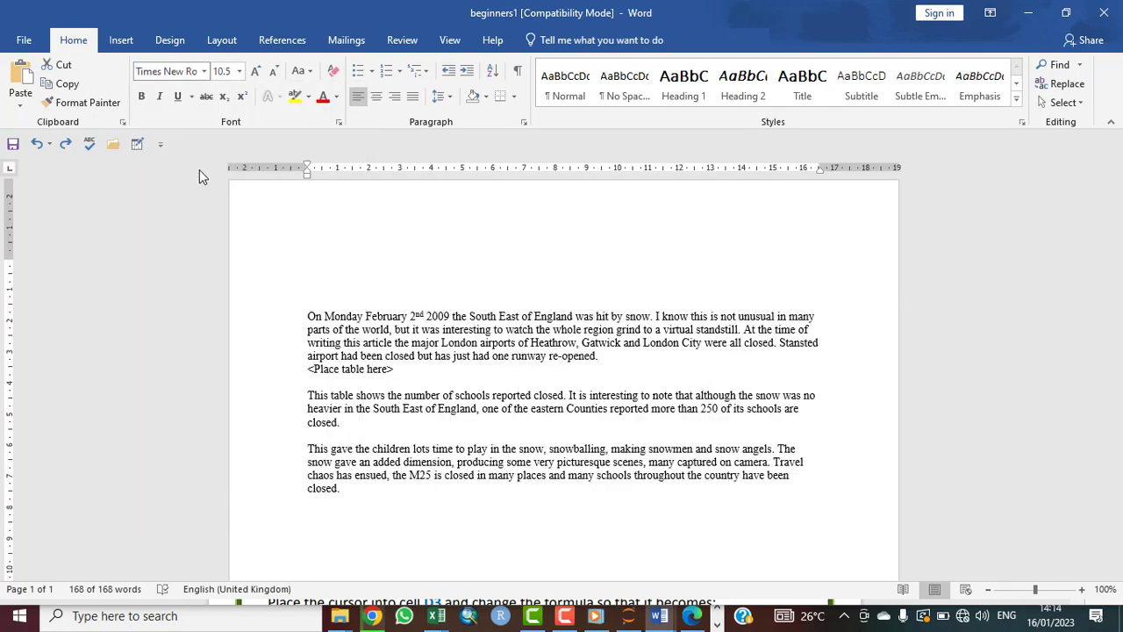
left_click(239, 73)
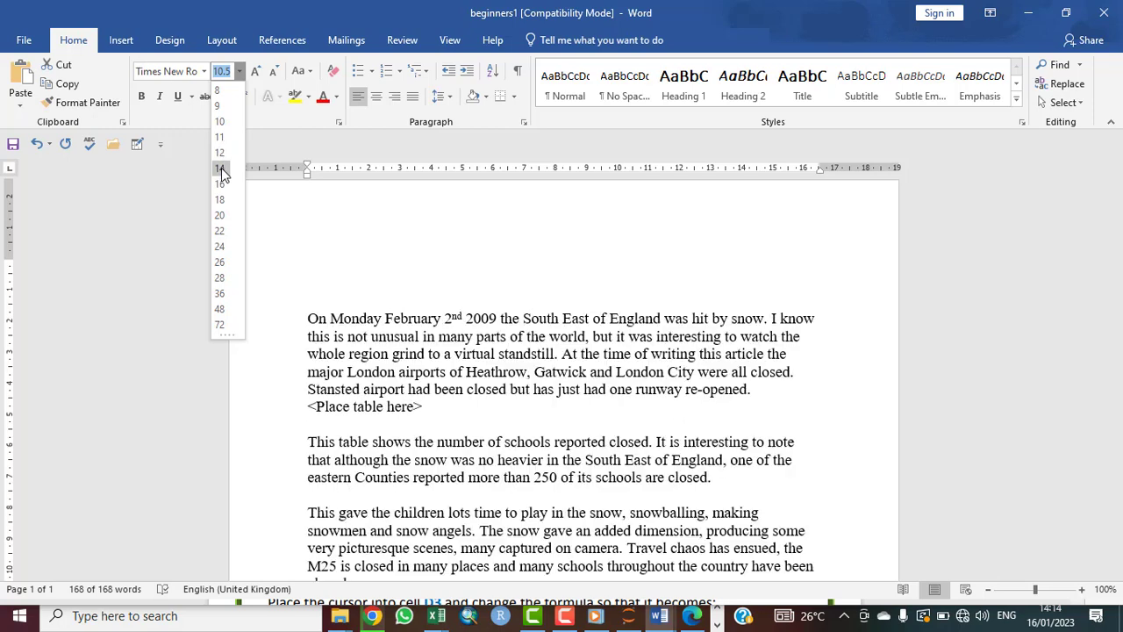
key("Escape")
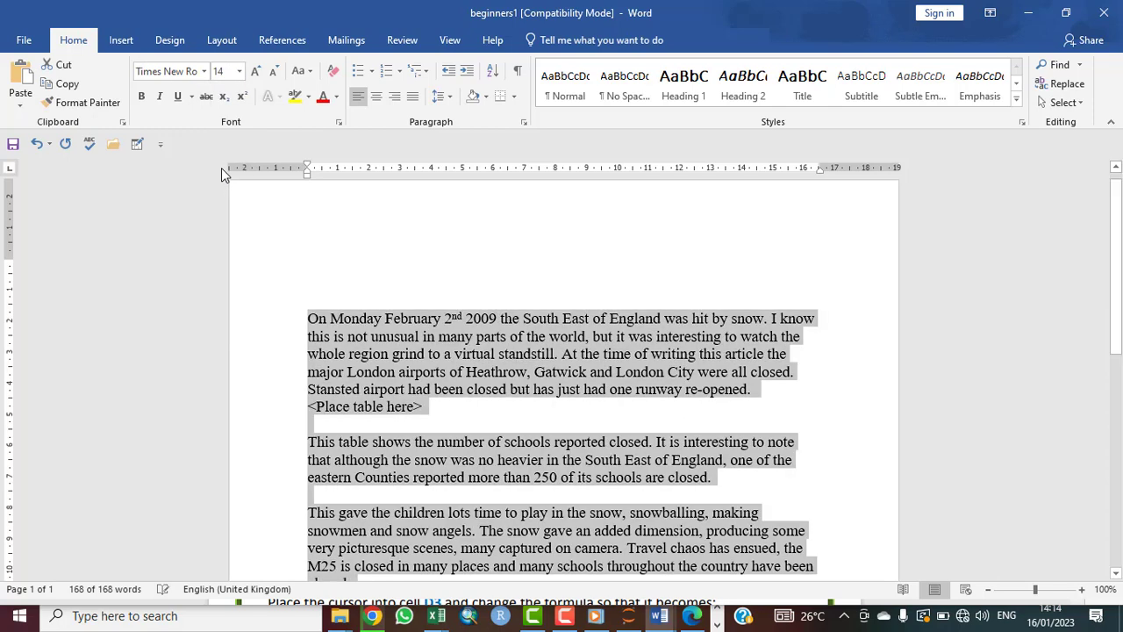
left_click(431, 286)
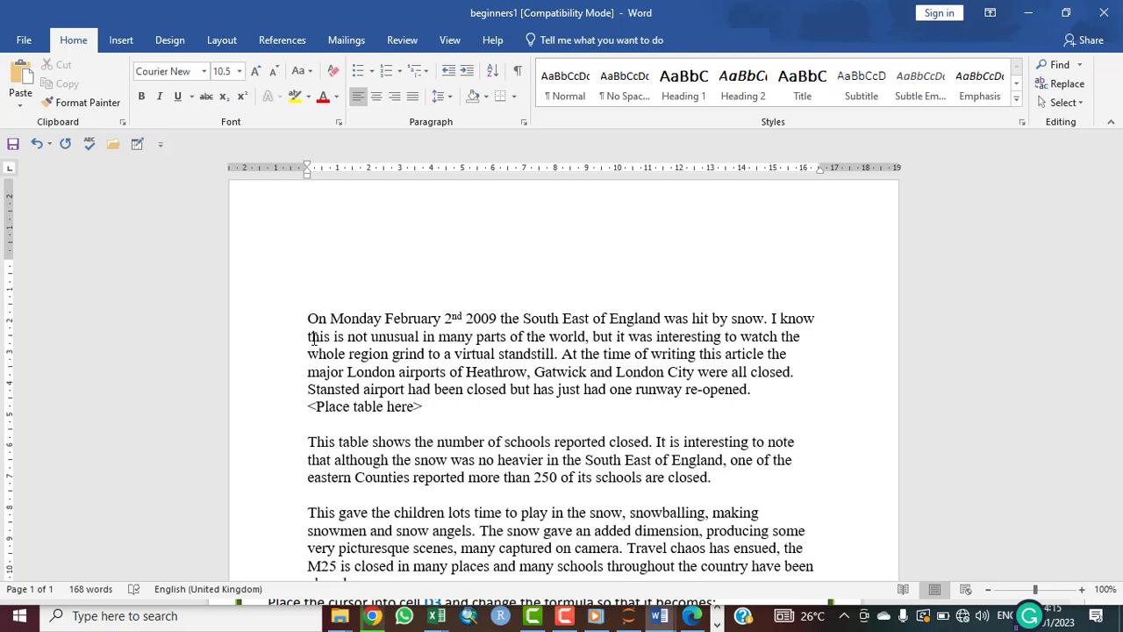
Step: Apply 2.0 line spacing to the entire document and check the spacing further down the article
key("ctrl+a")
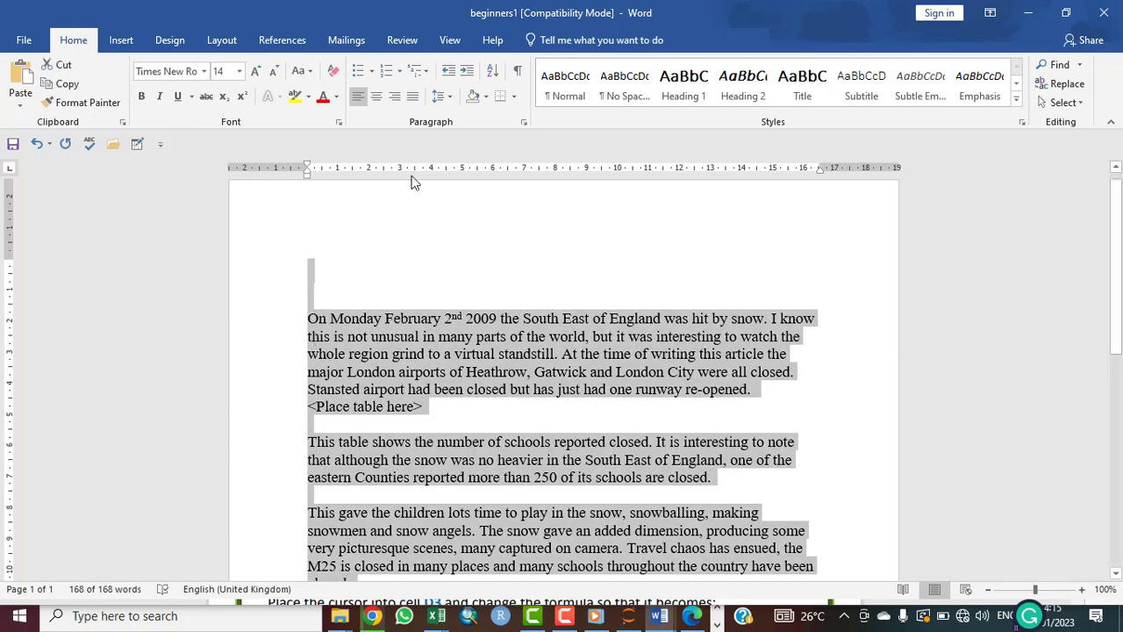
left_click(450, 104)
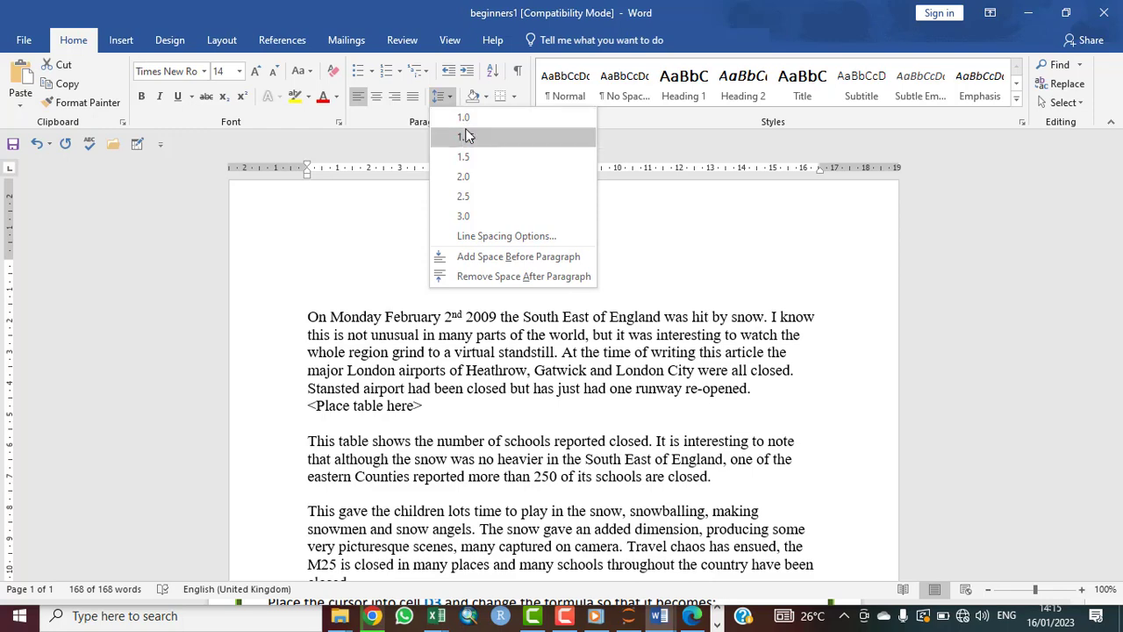
left_click(464, 180)
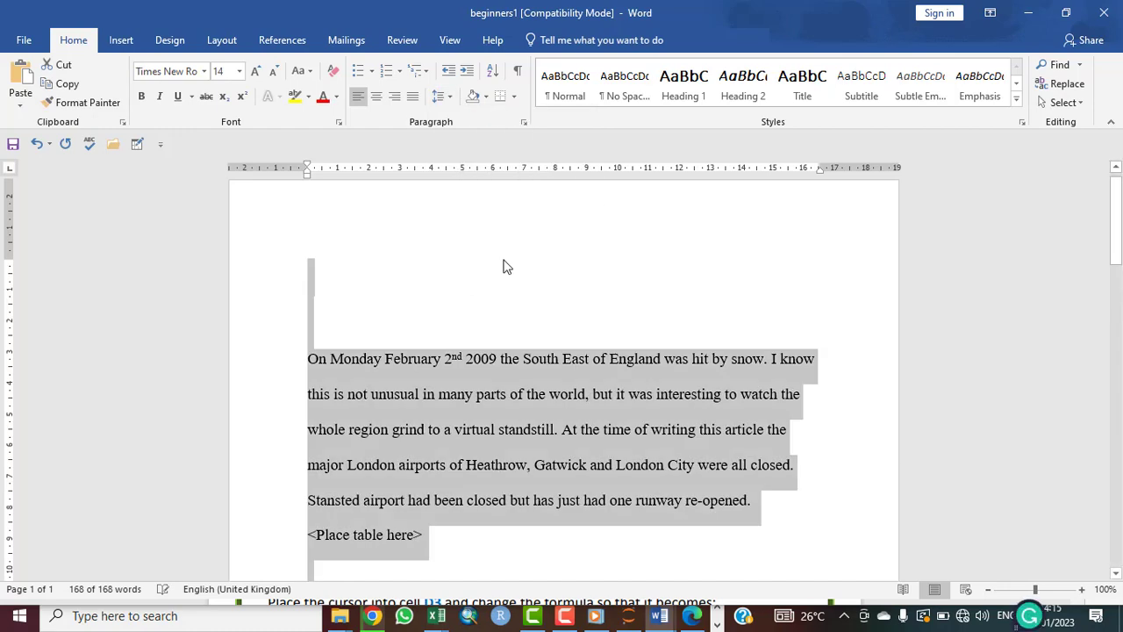
left_click(506, 278)
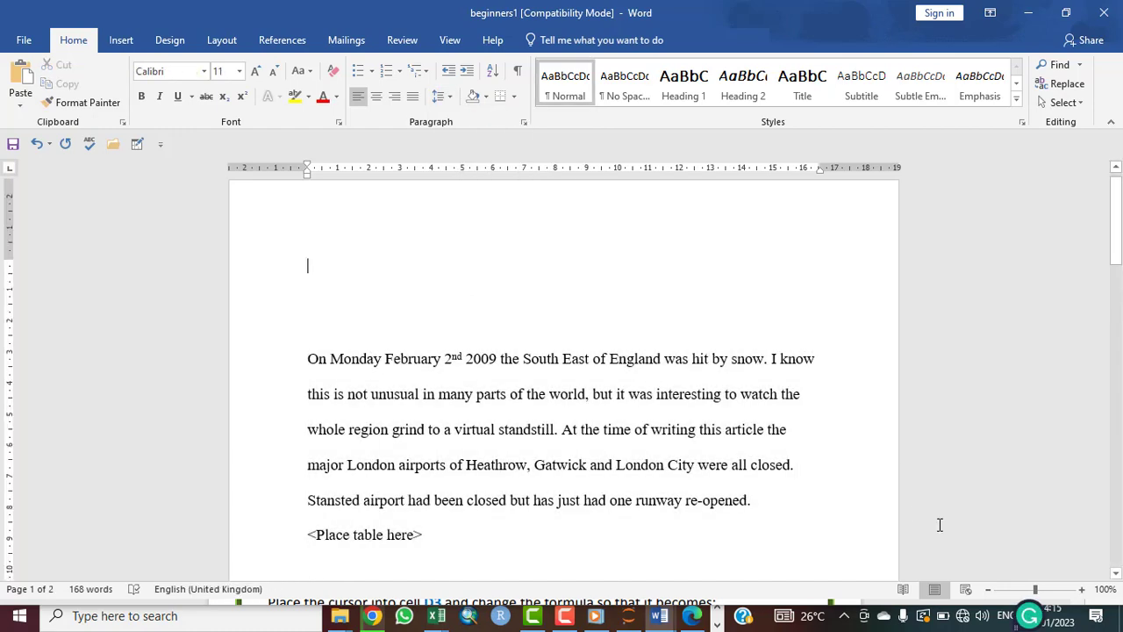
left_click(1116, 573)
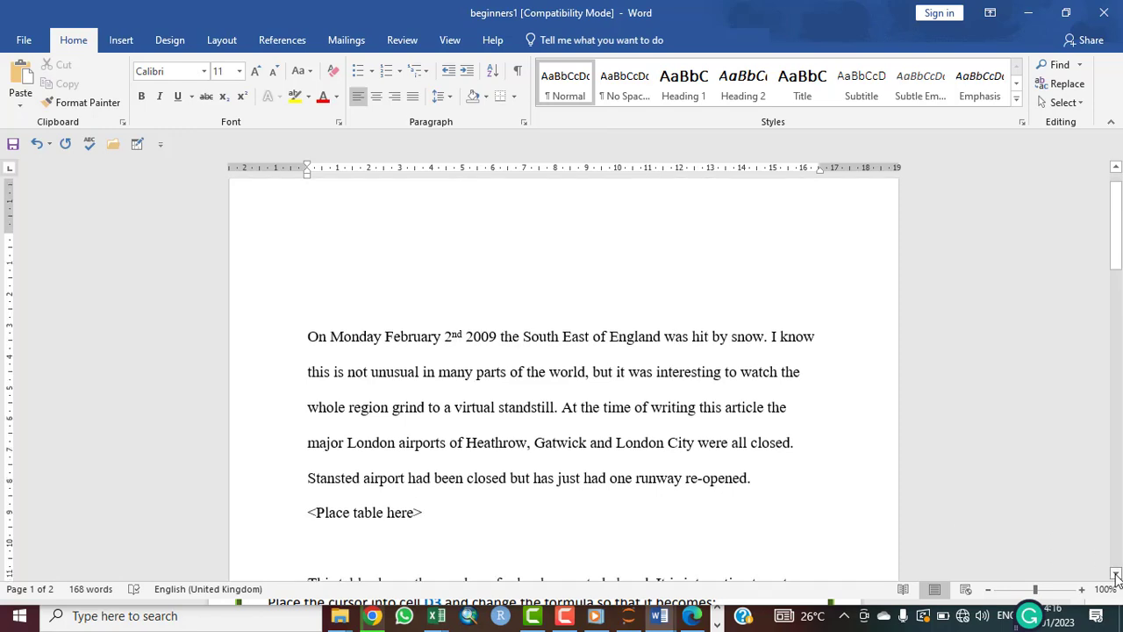
left_click(1117, 576)
left_click(1116, 575)
left_click(1117, 575)
left_click(1116, 576)
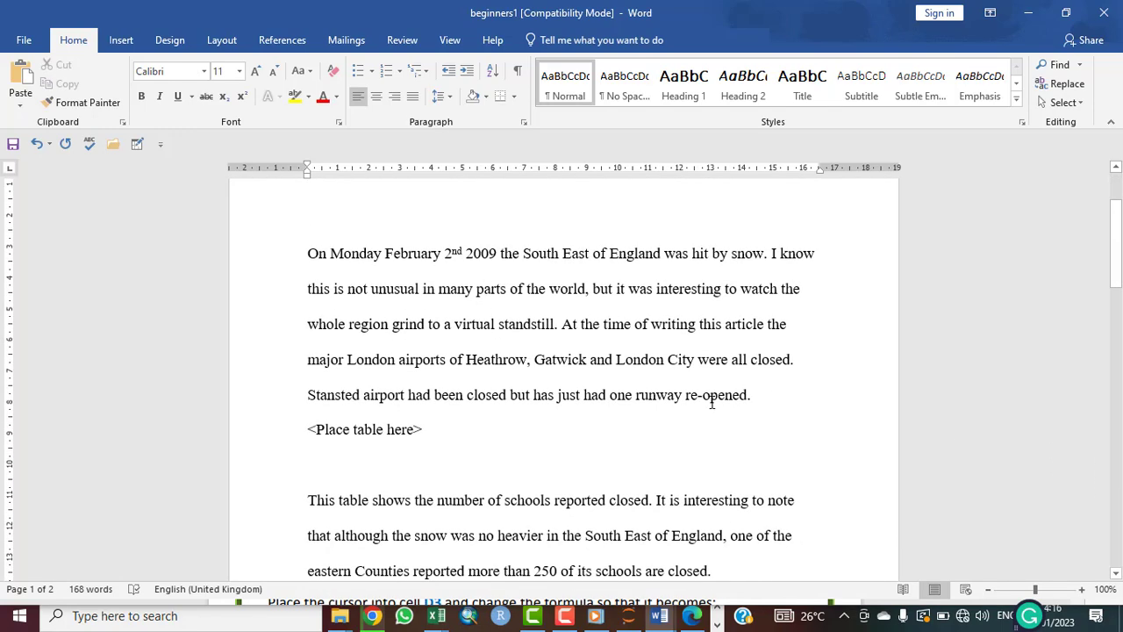